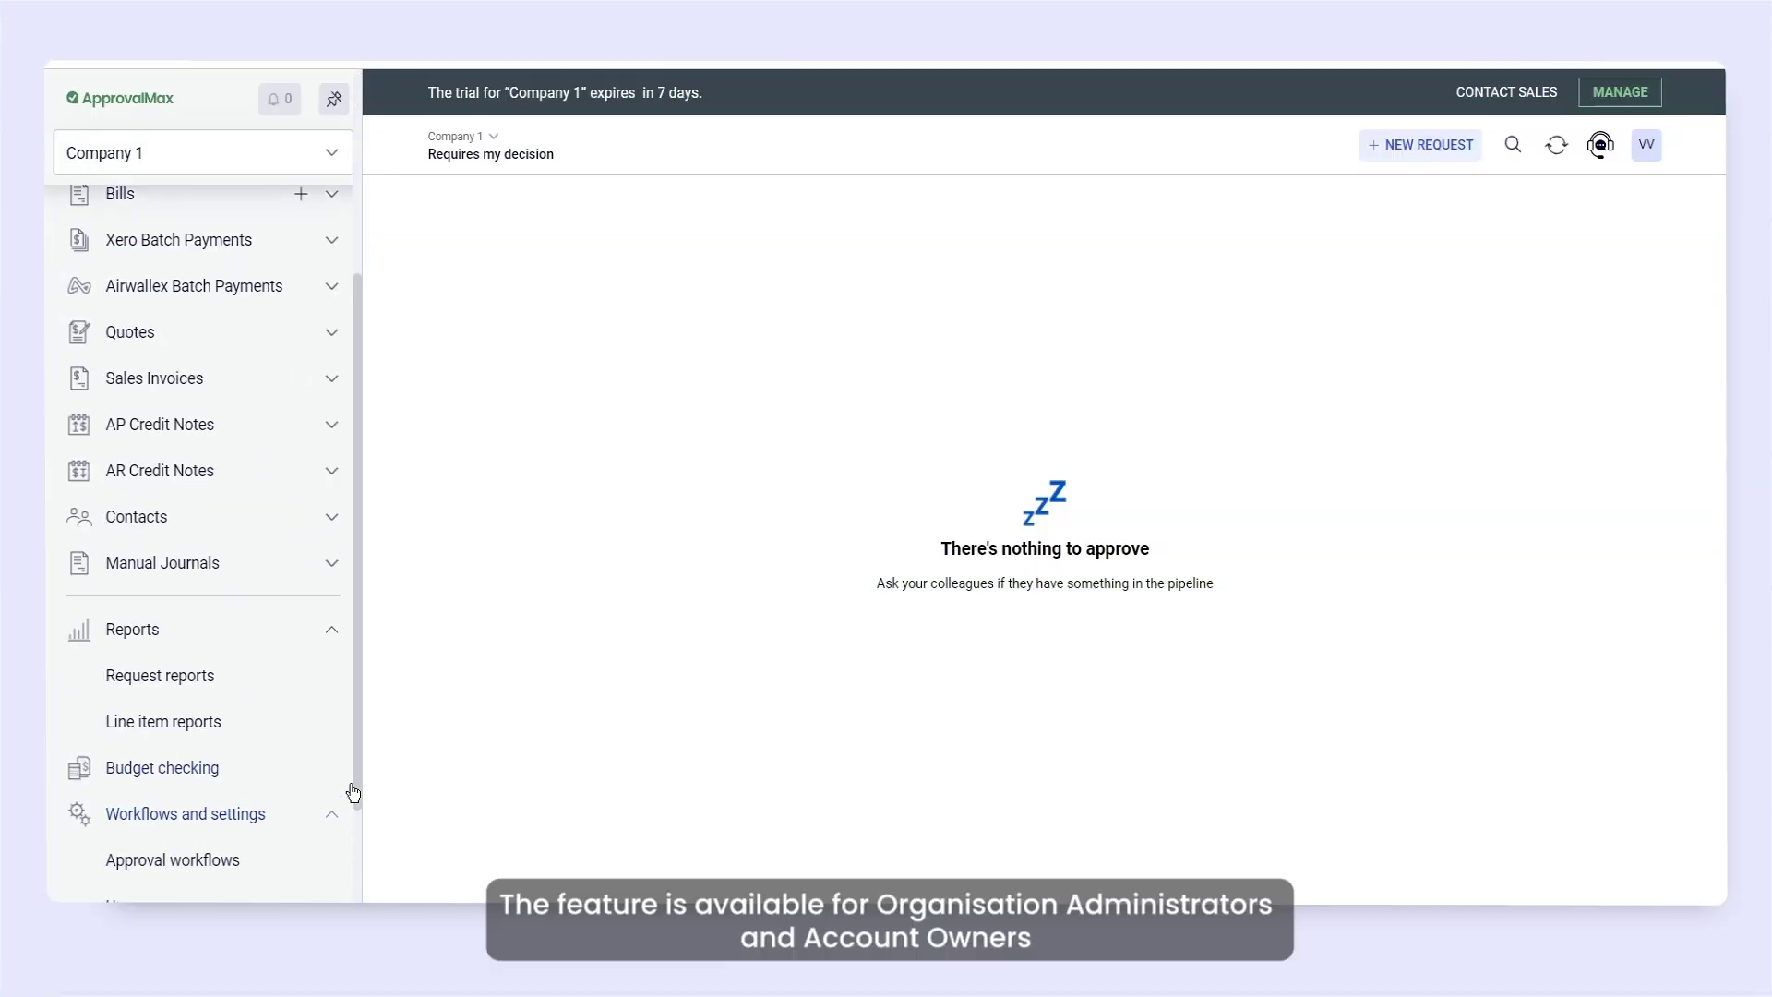
scroll(353, 845, down, 1)
- Go to the approval workflows list via Workflows and settings
click(124, 749)
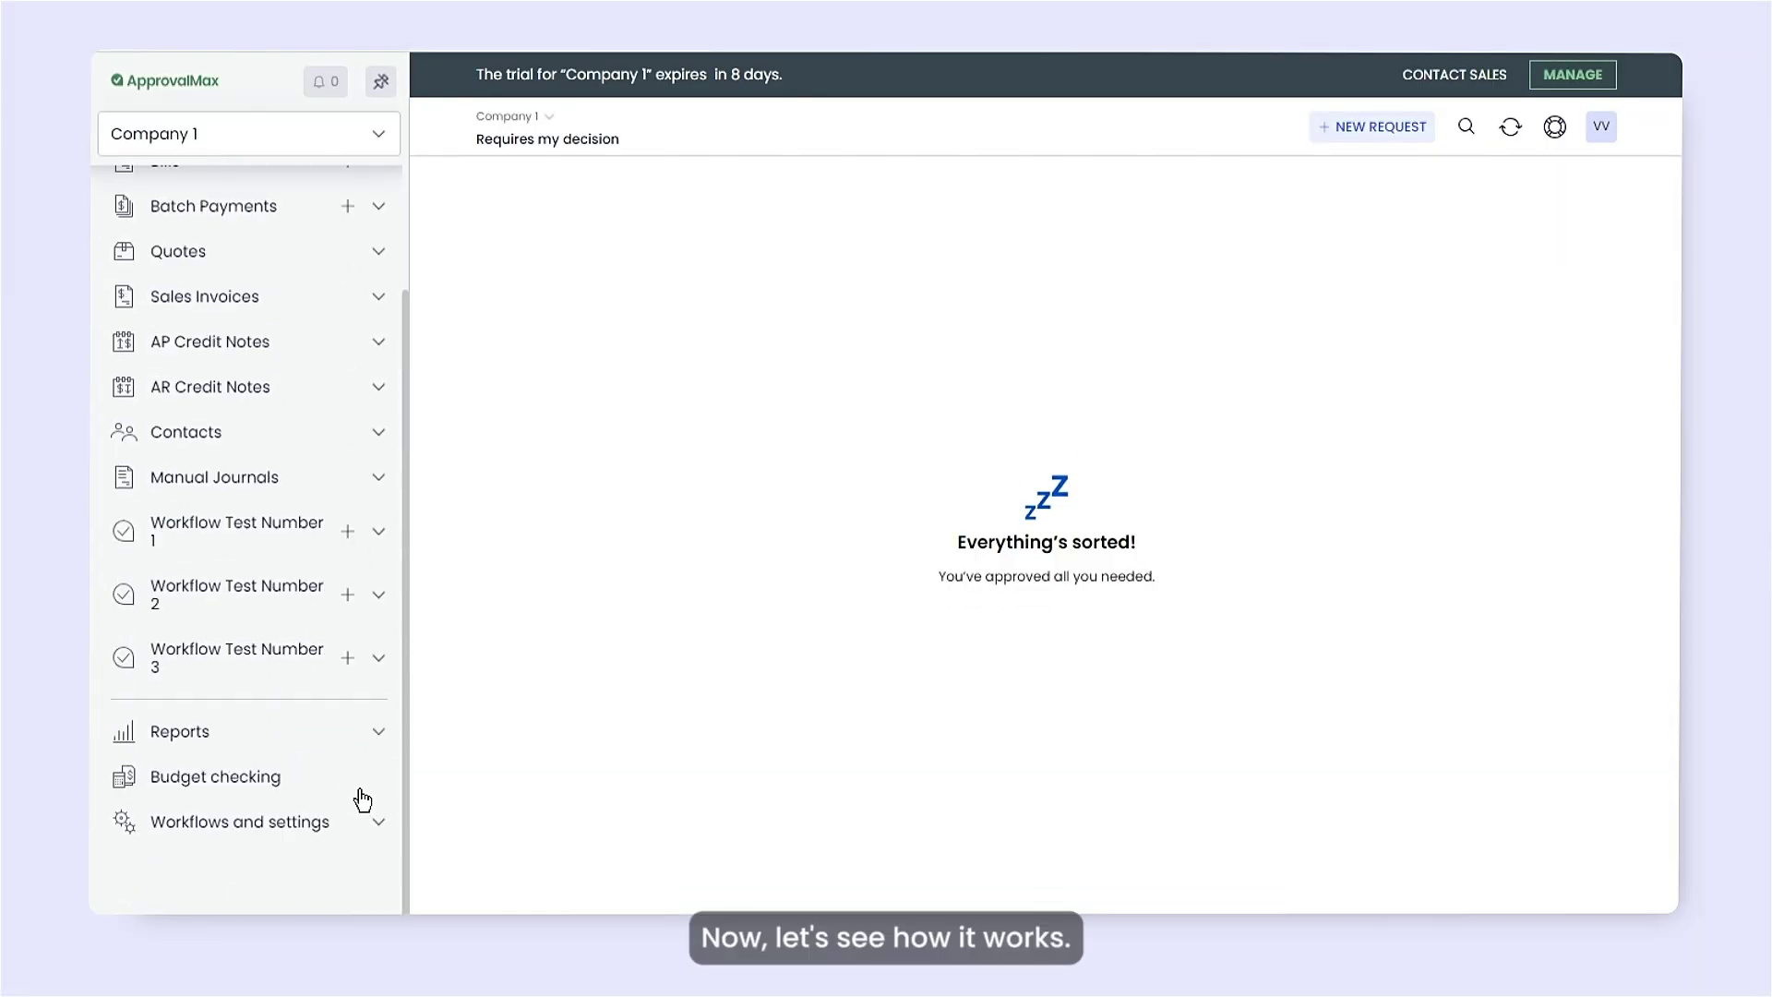
click(435, 800)
scroll(346, 692, down, 2)
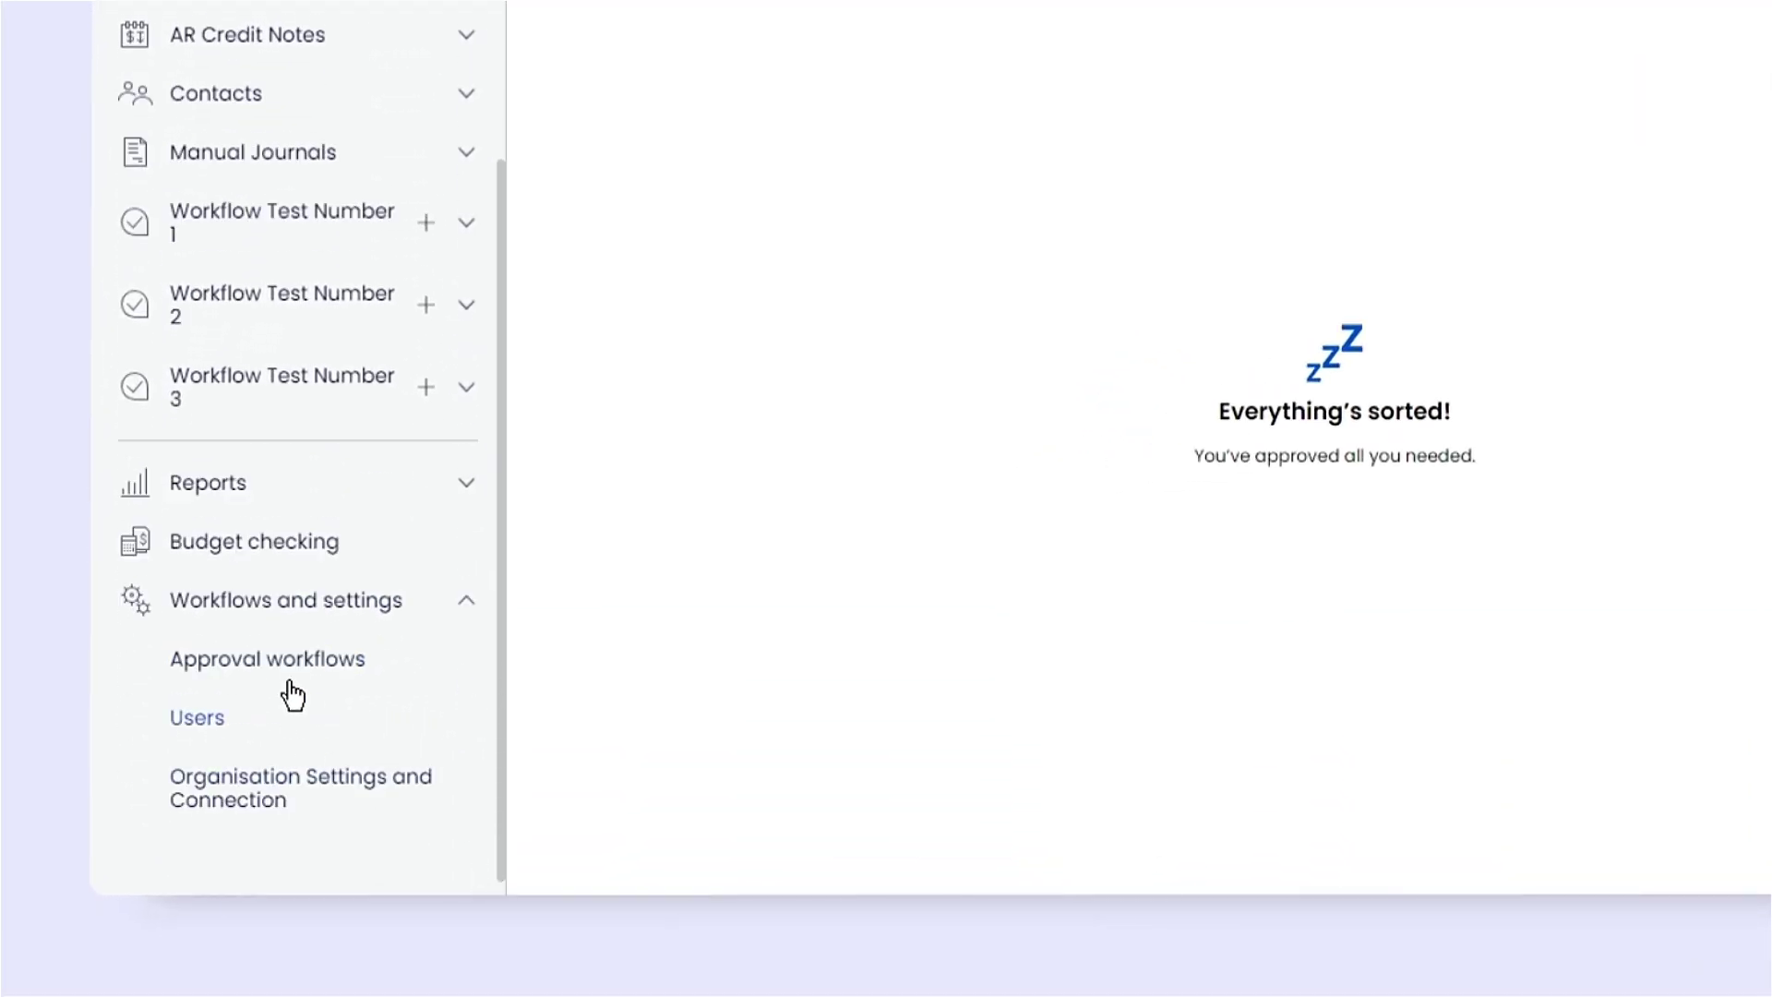
click(312, 664)
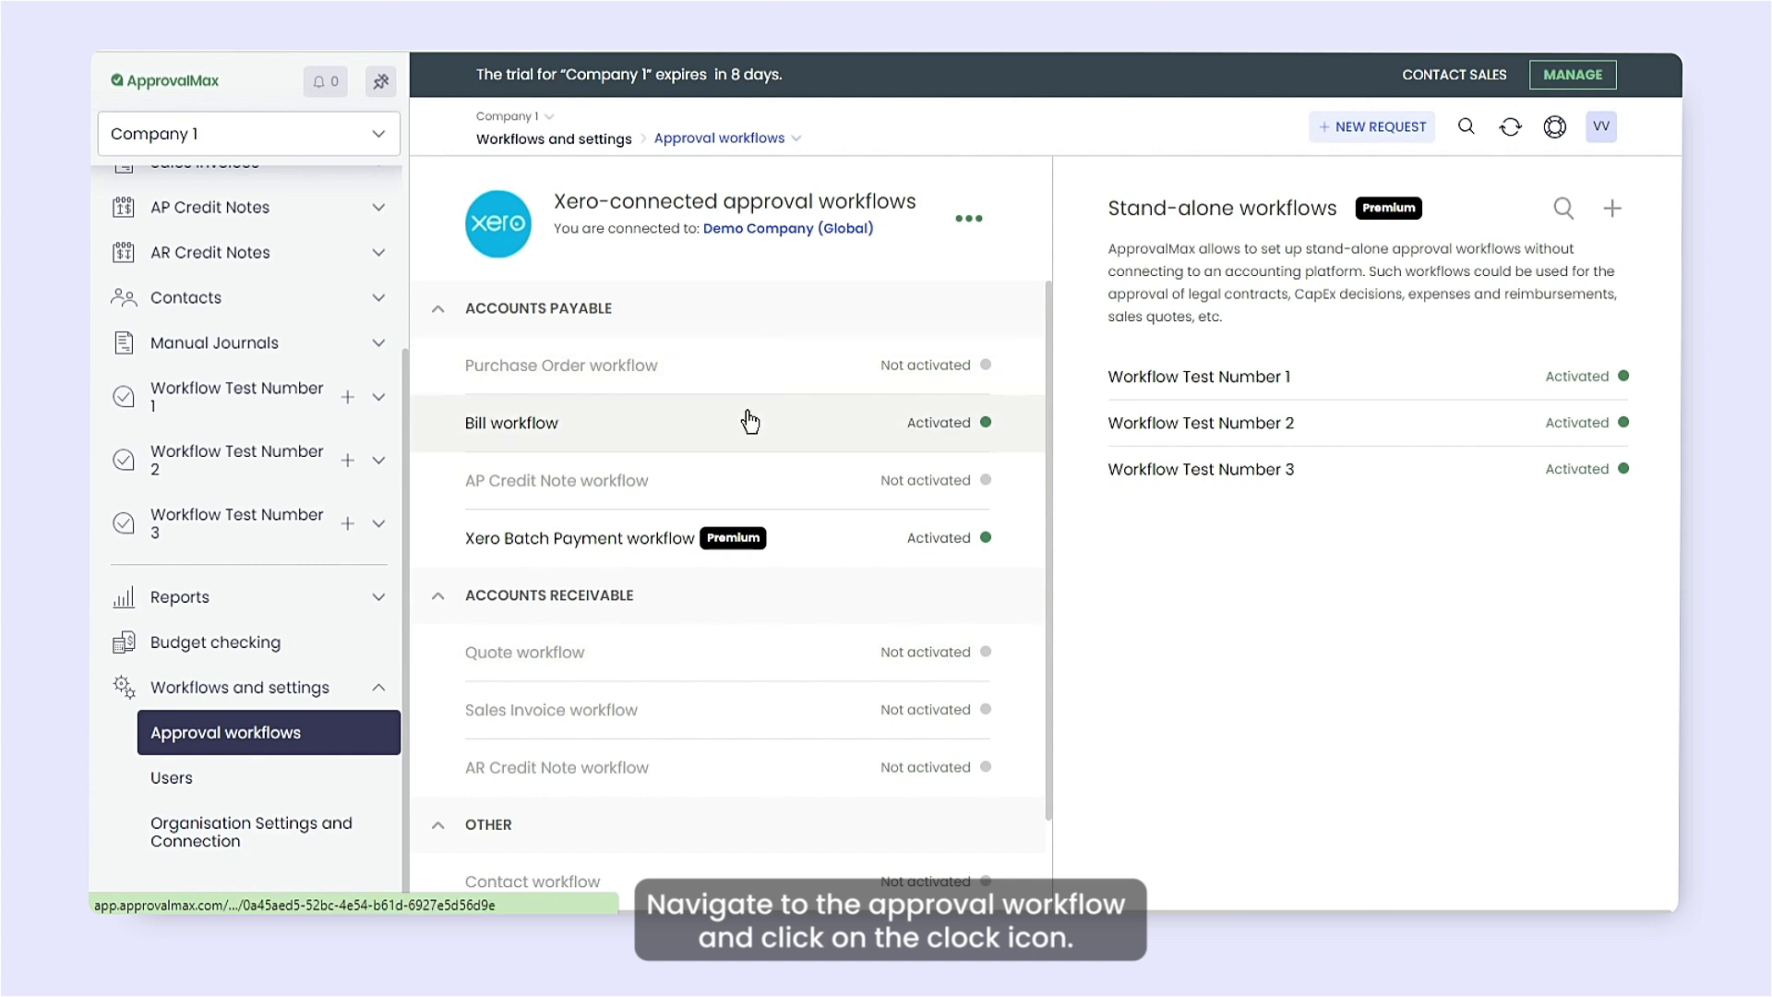
- Open Workflow Test Number 1 and show its version history
click(1266, 381)
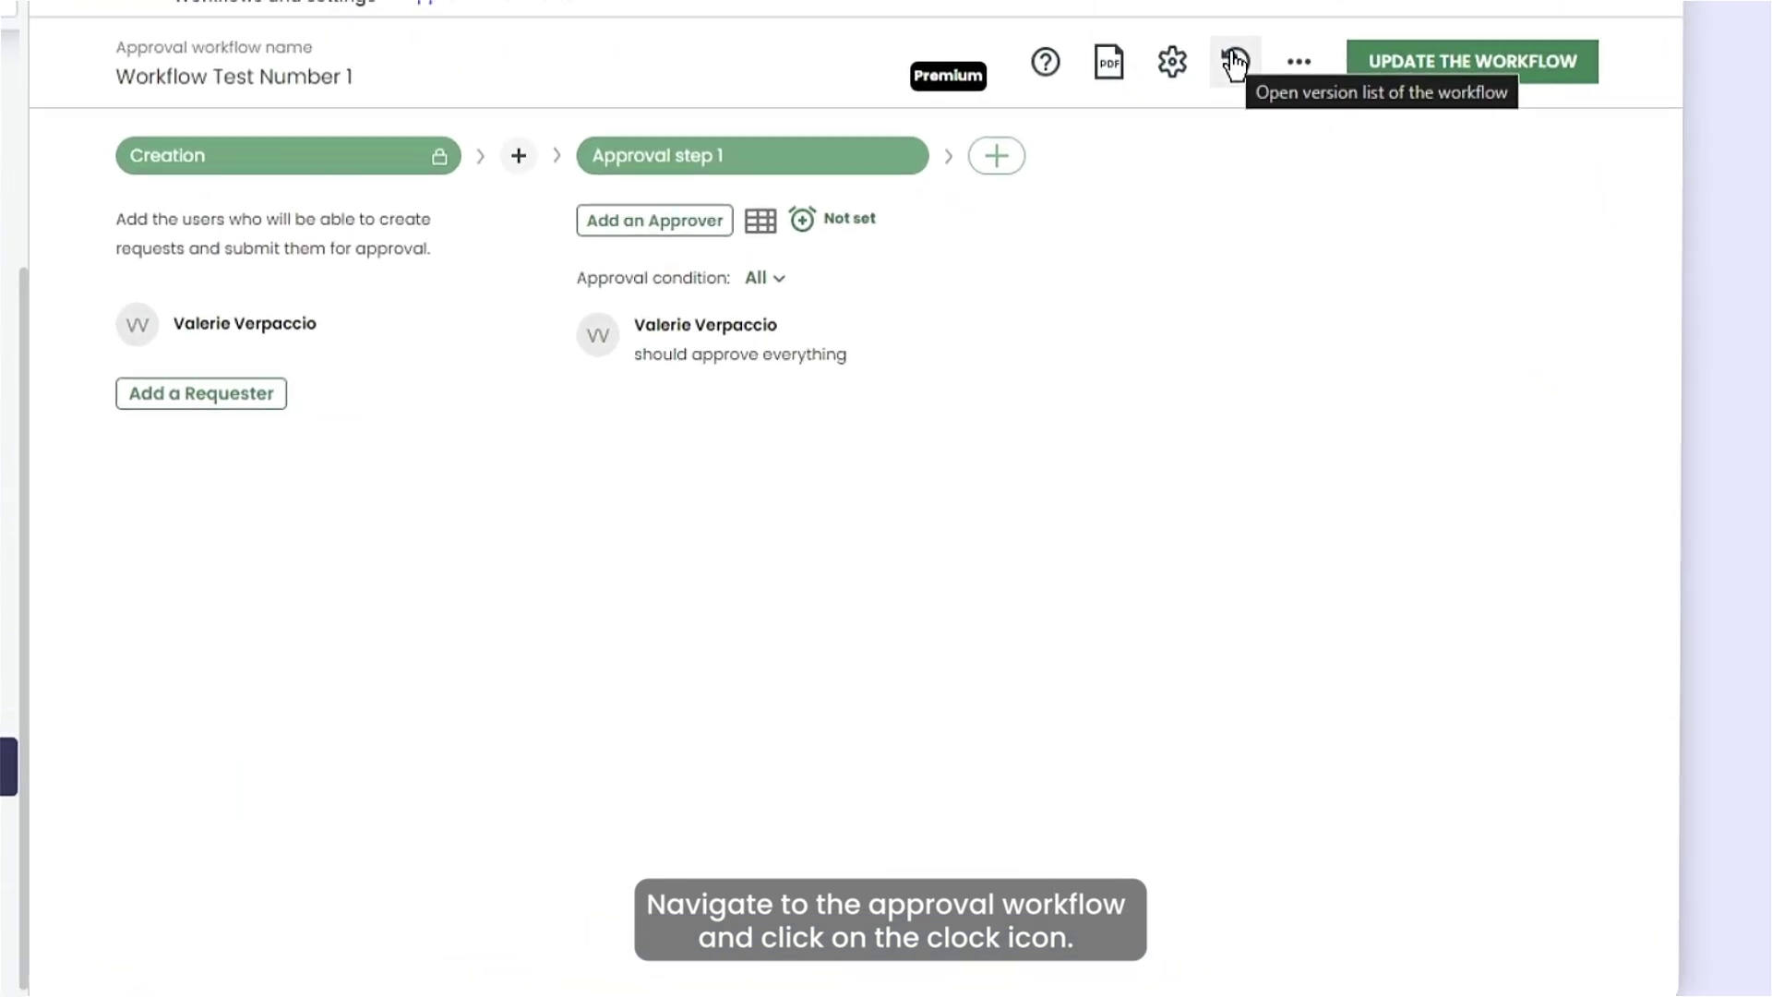
click(1337, 191)
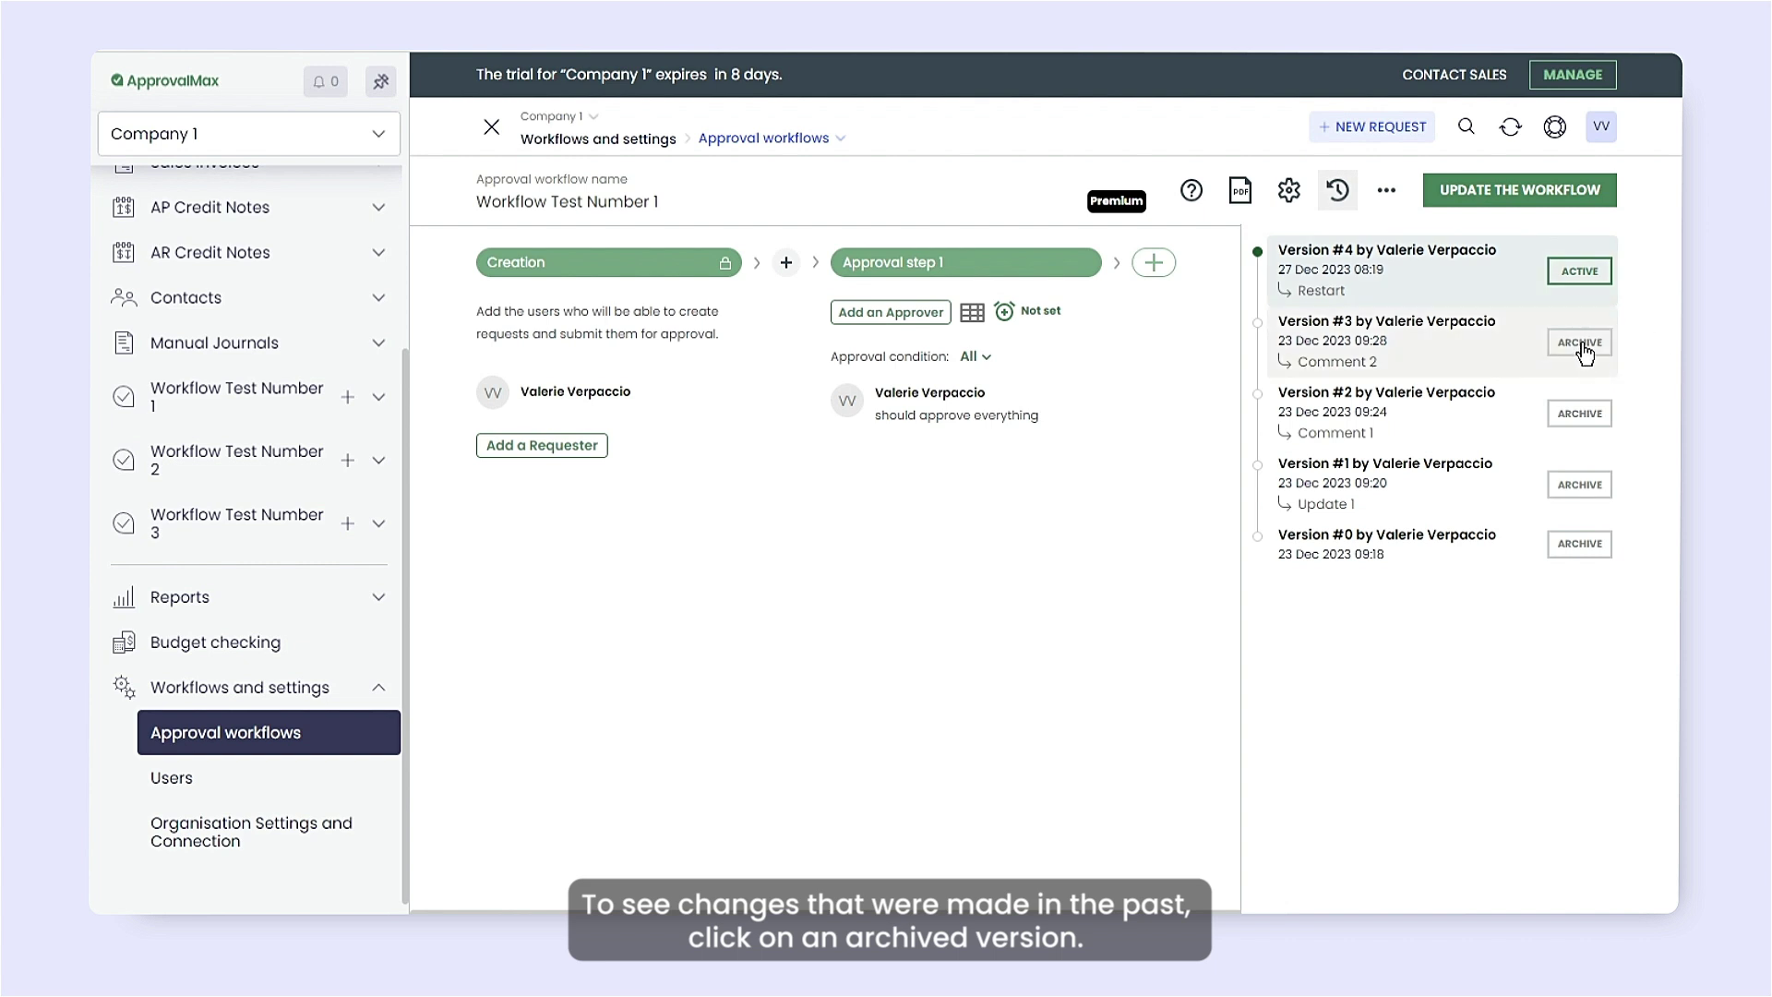
click(1585, 352)
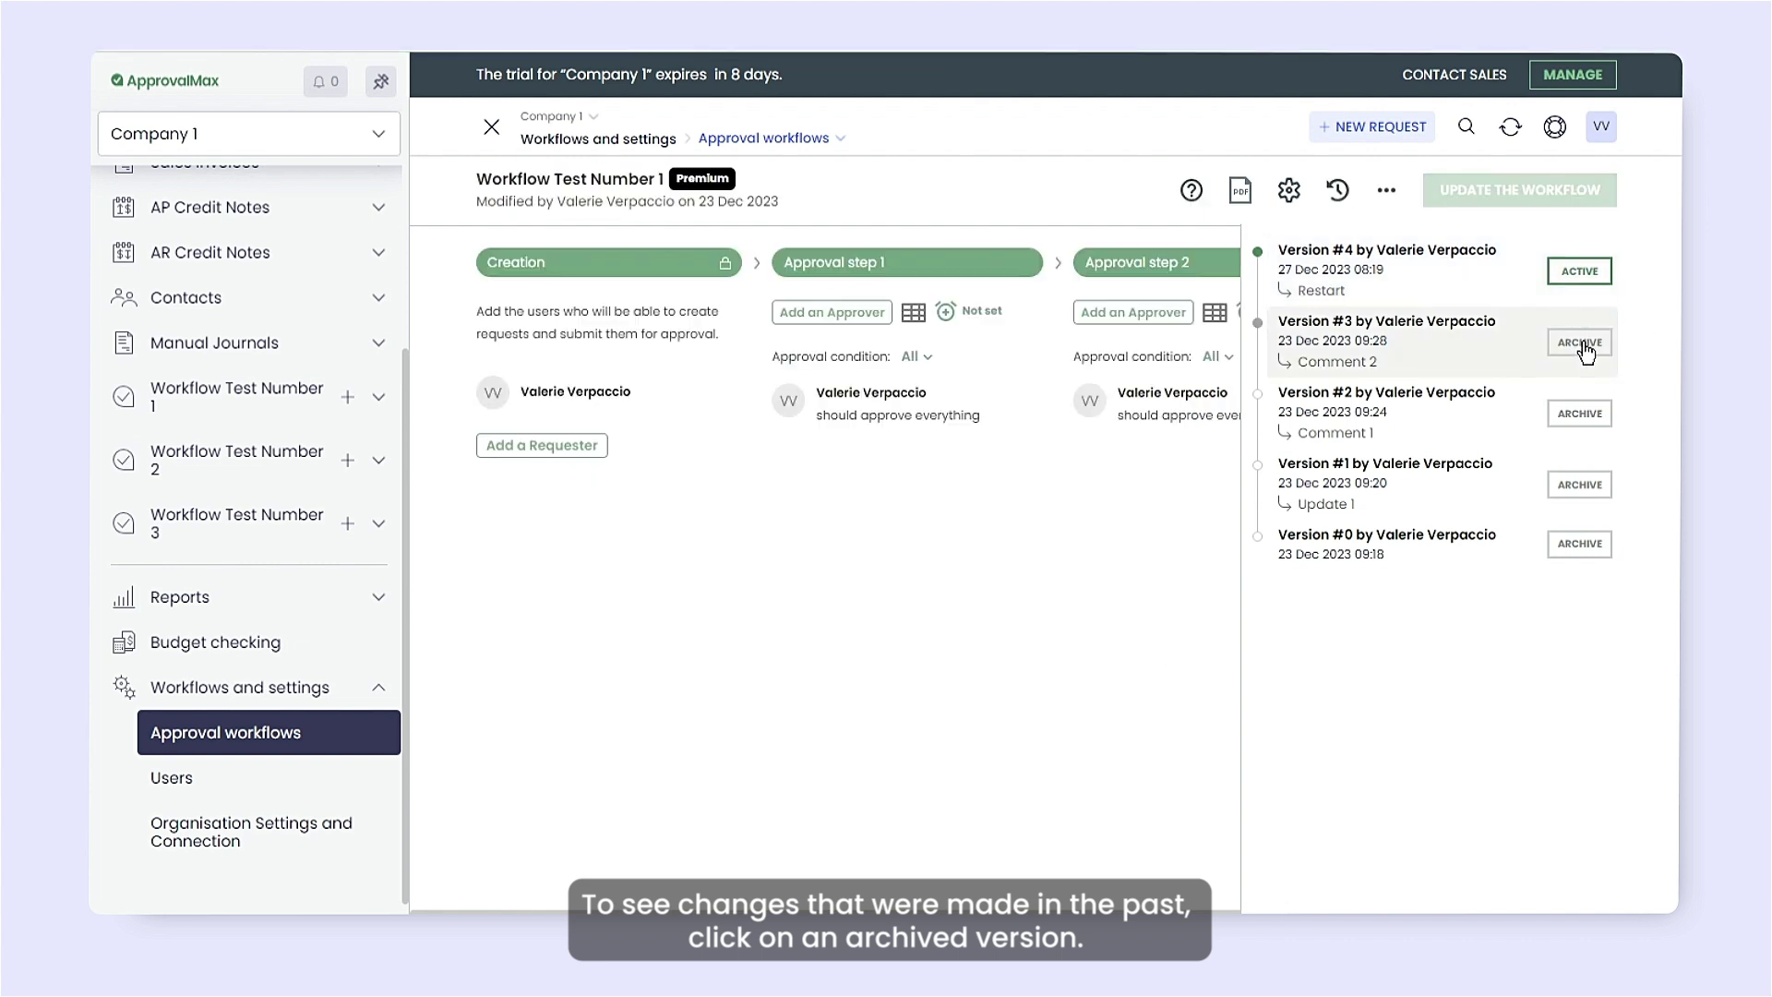
click(1587, 283)
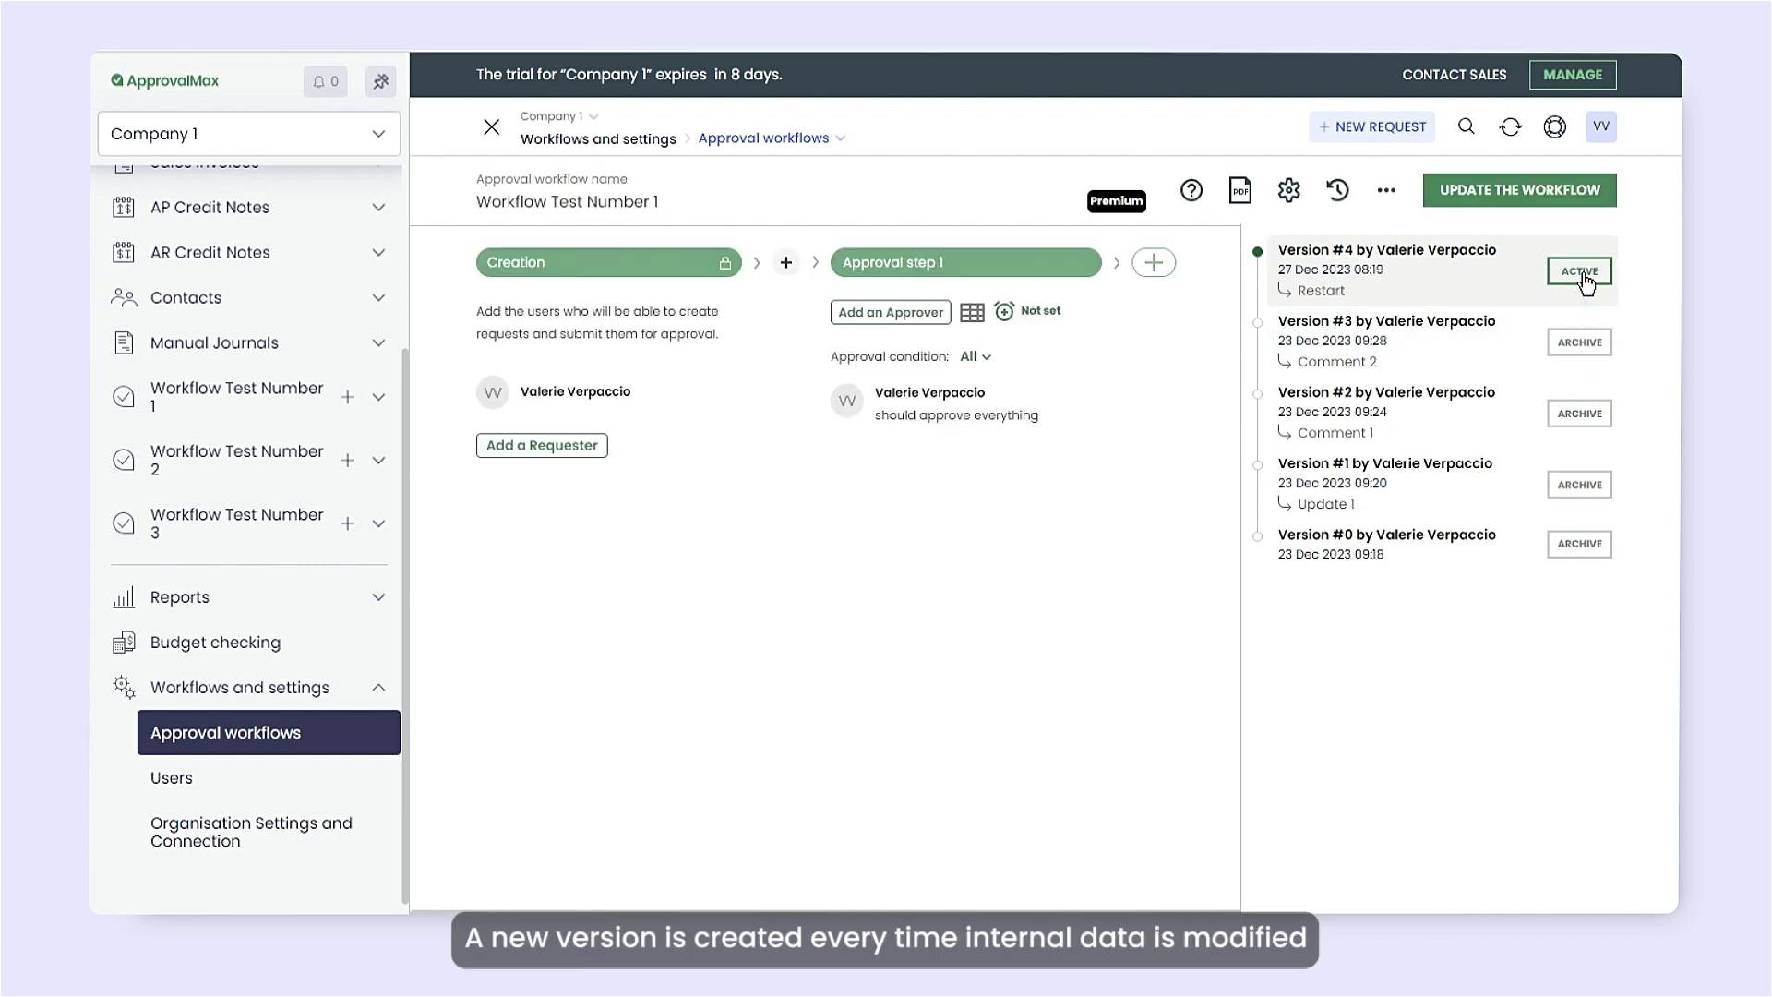
click(1336, 194)
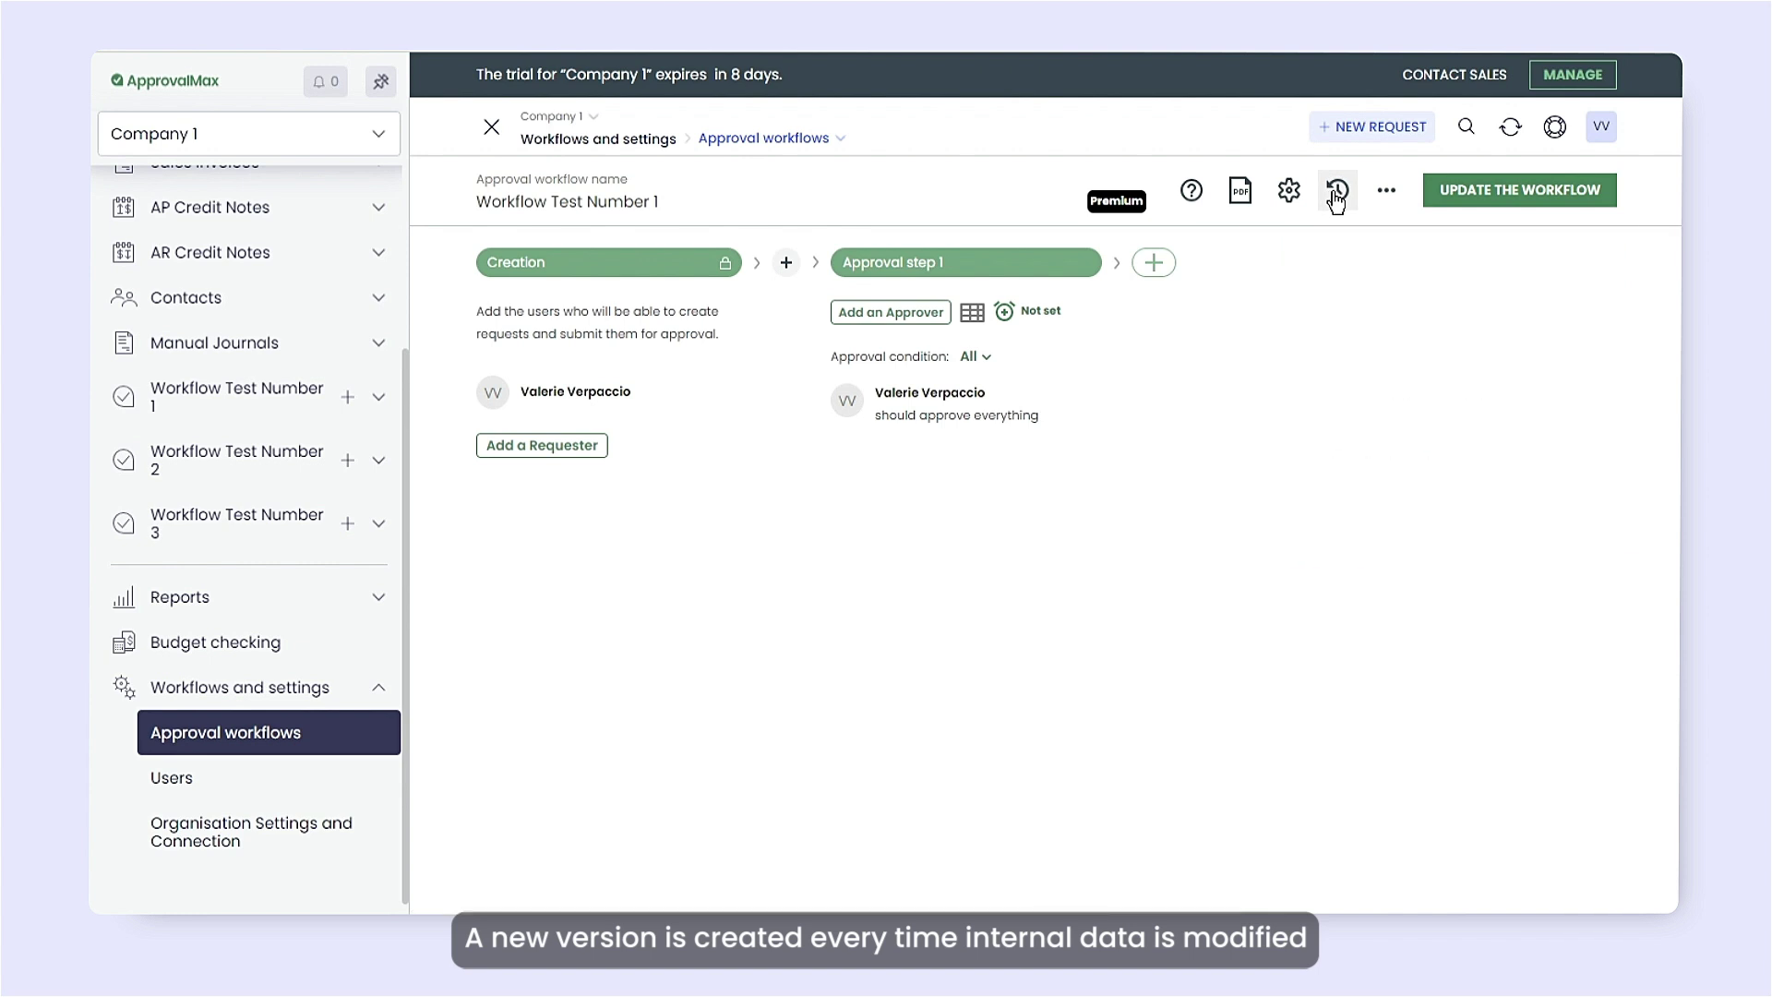
- Invite a new requester by email and append Approval step 2 to the workflow
click(580, 449)
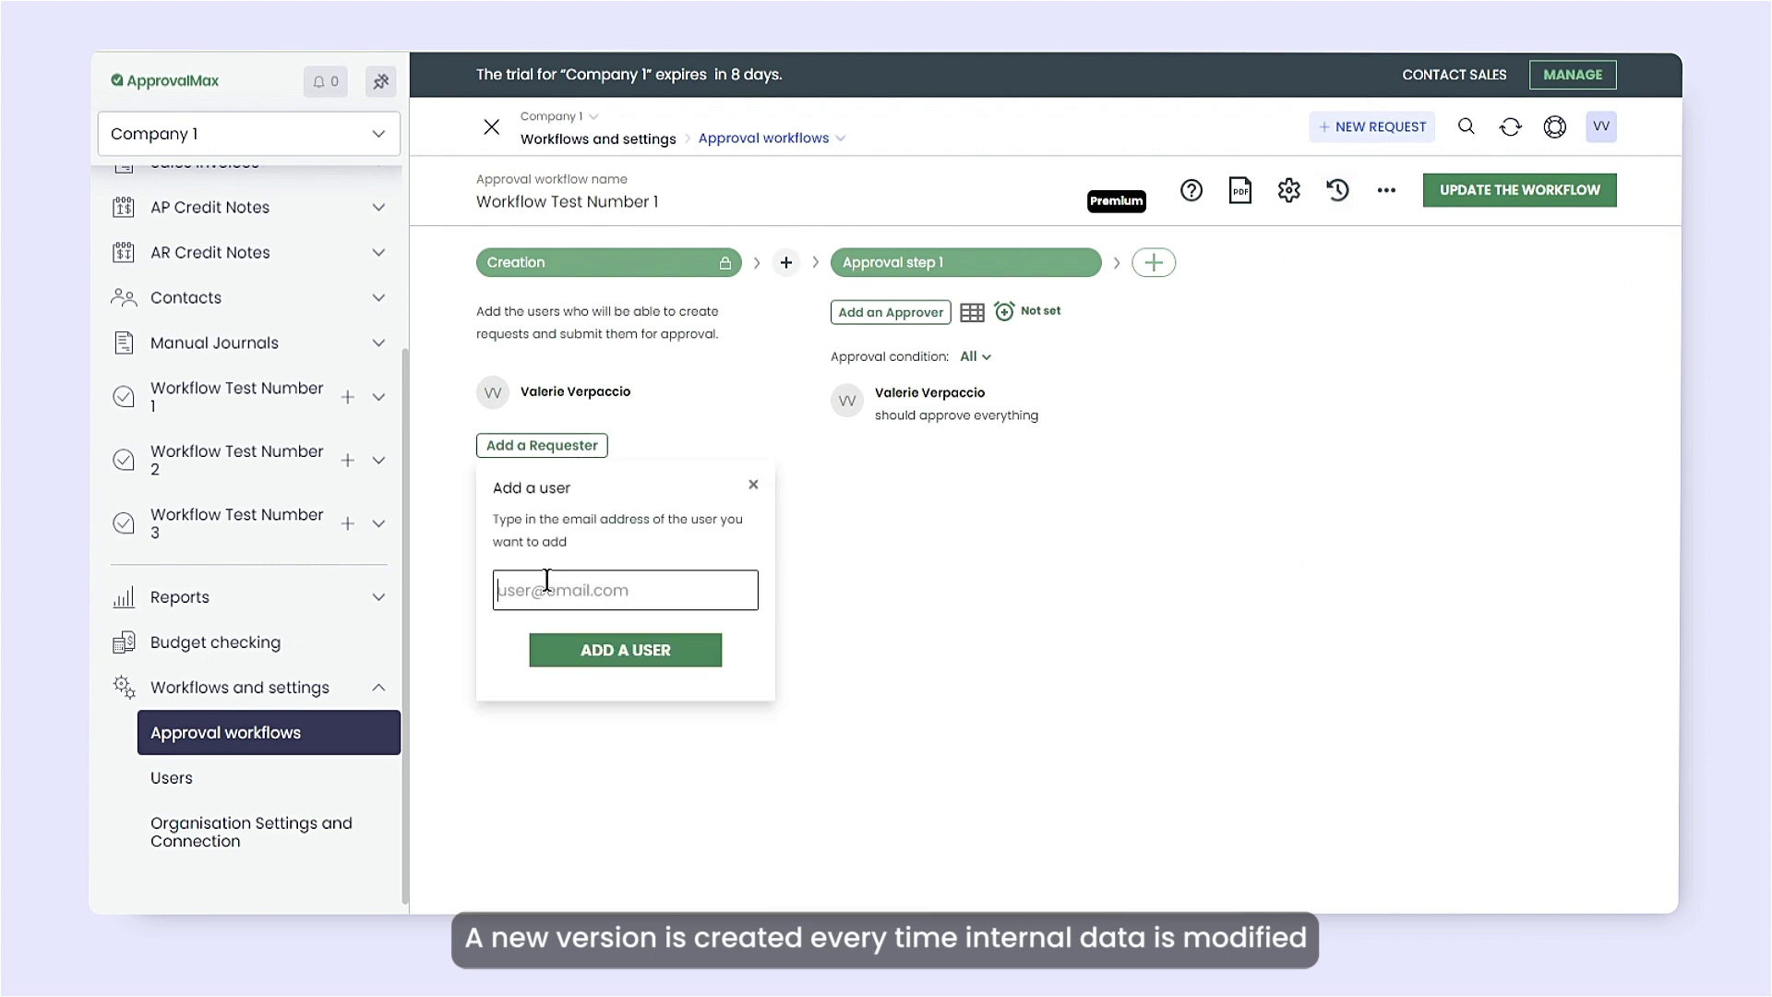
text(claire@)
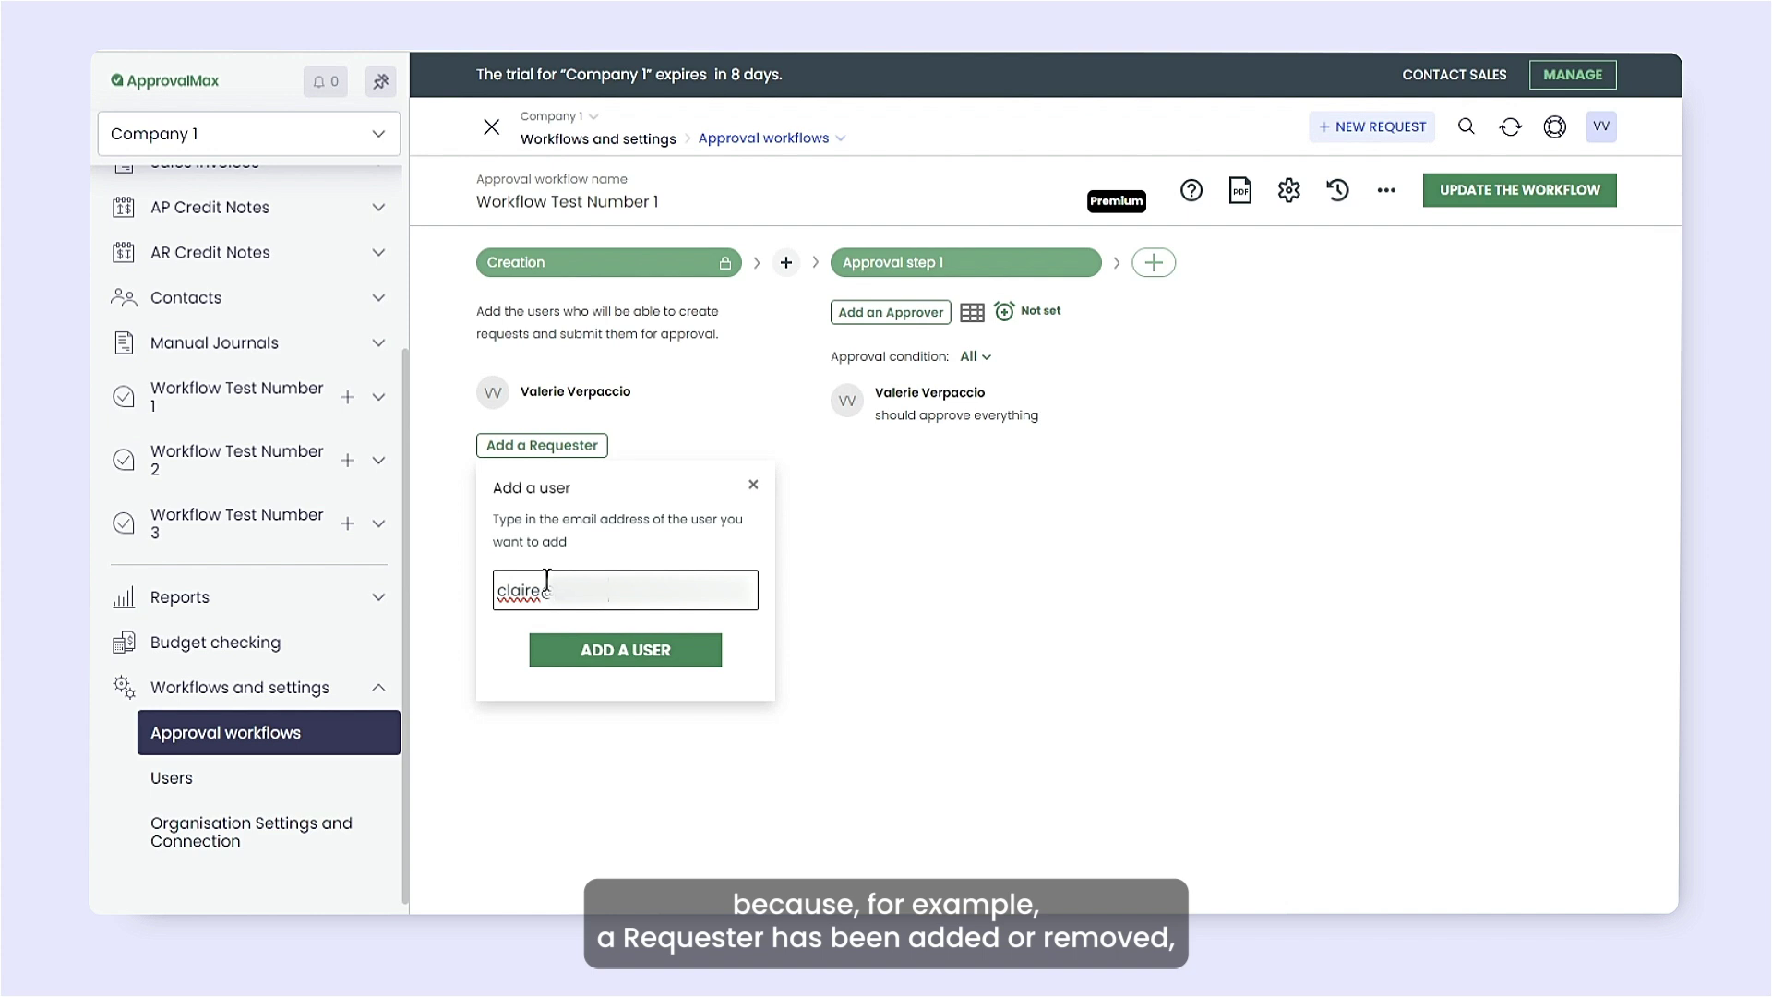
click(658, 650)
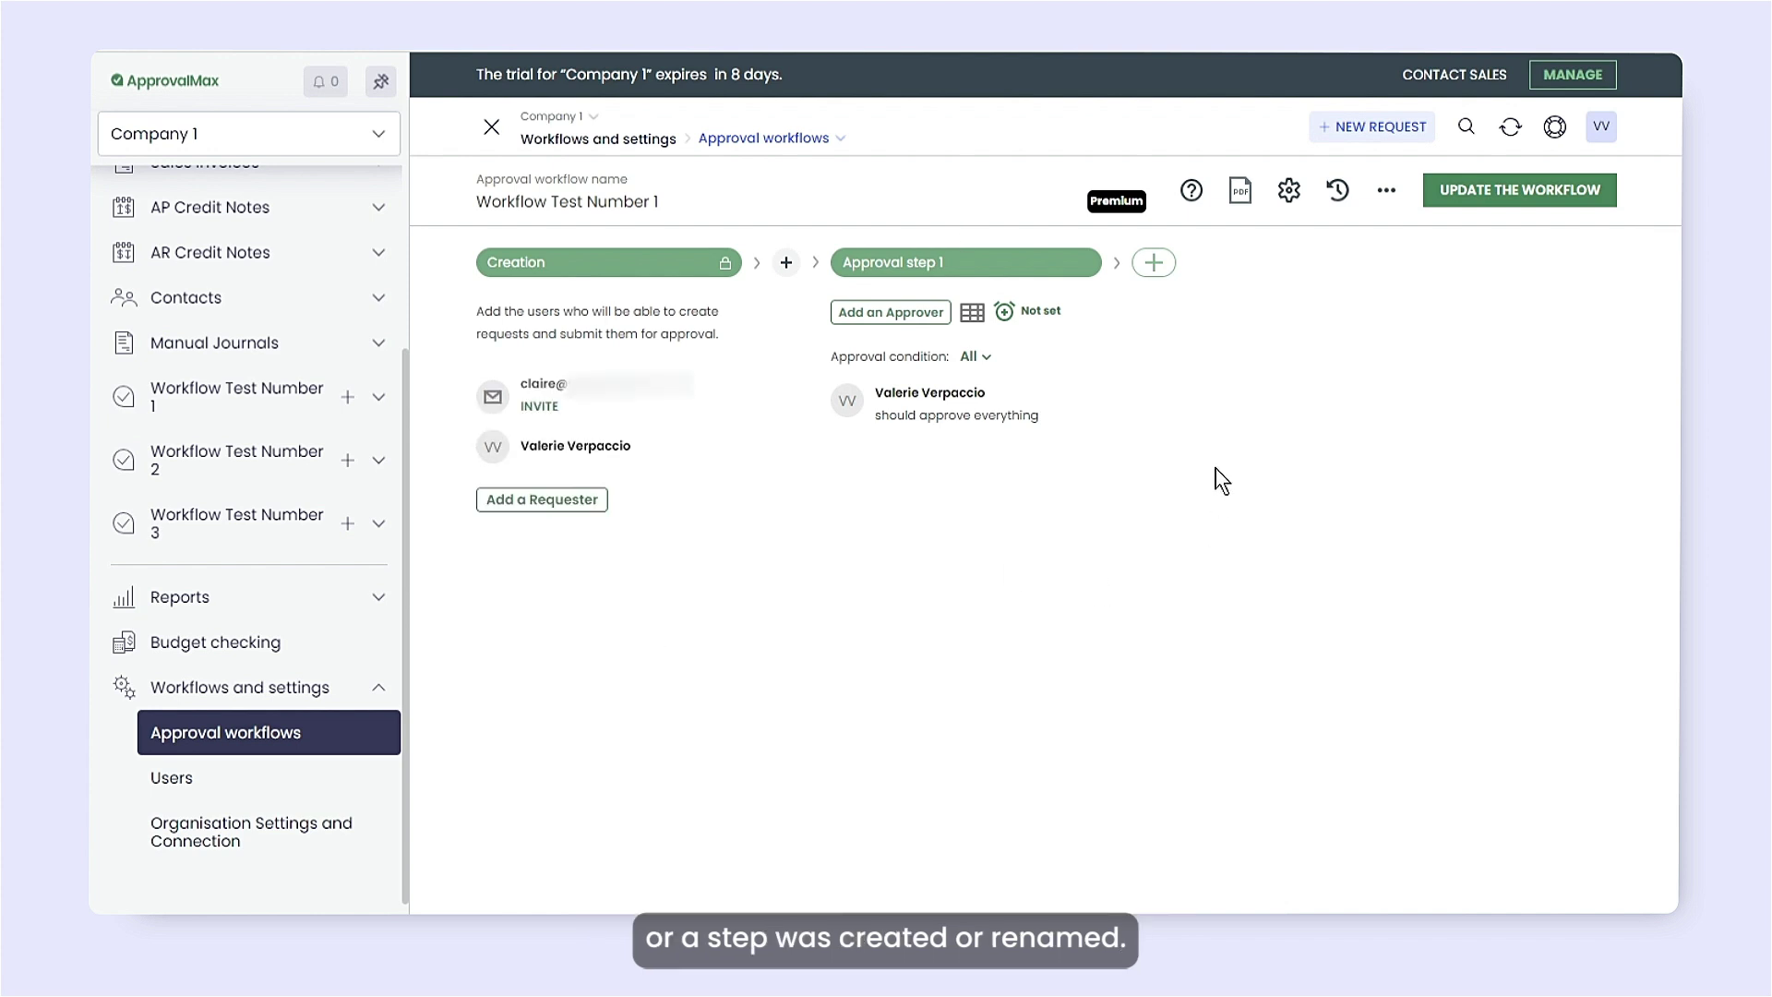
click(1153, 261)
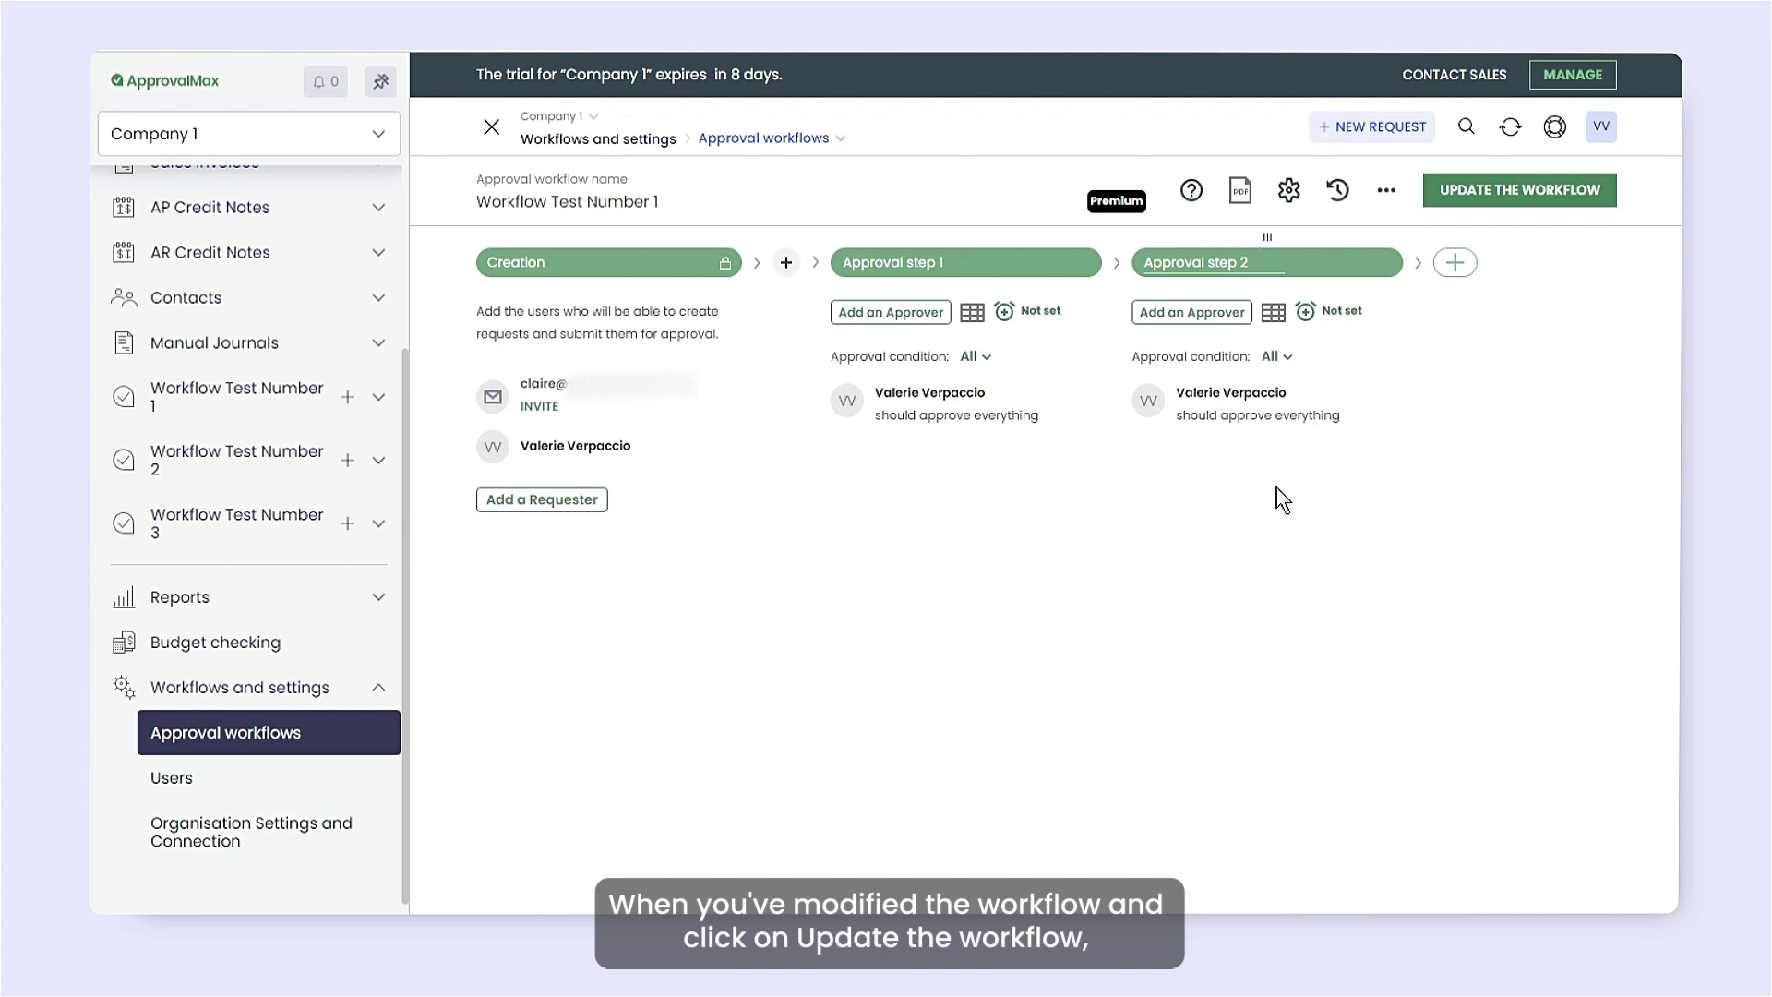
- Update the workflow with comment 'Comment A' and view it as Version #5 in history
click(1527, 199)
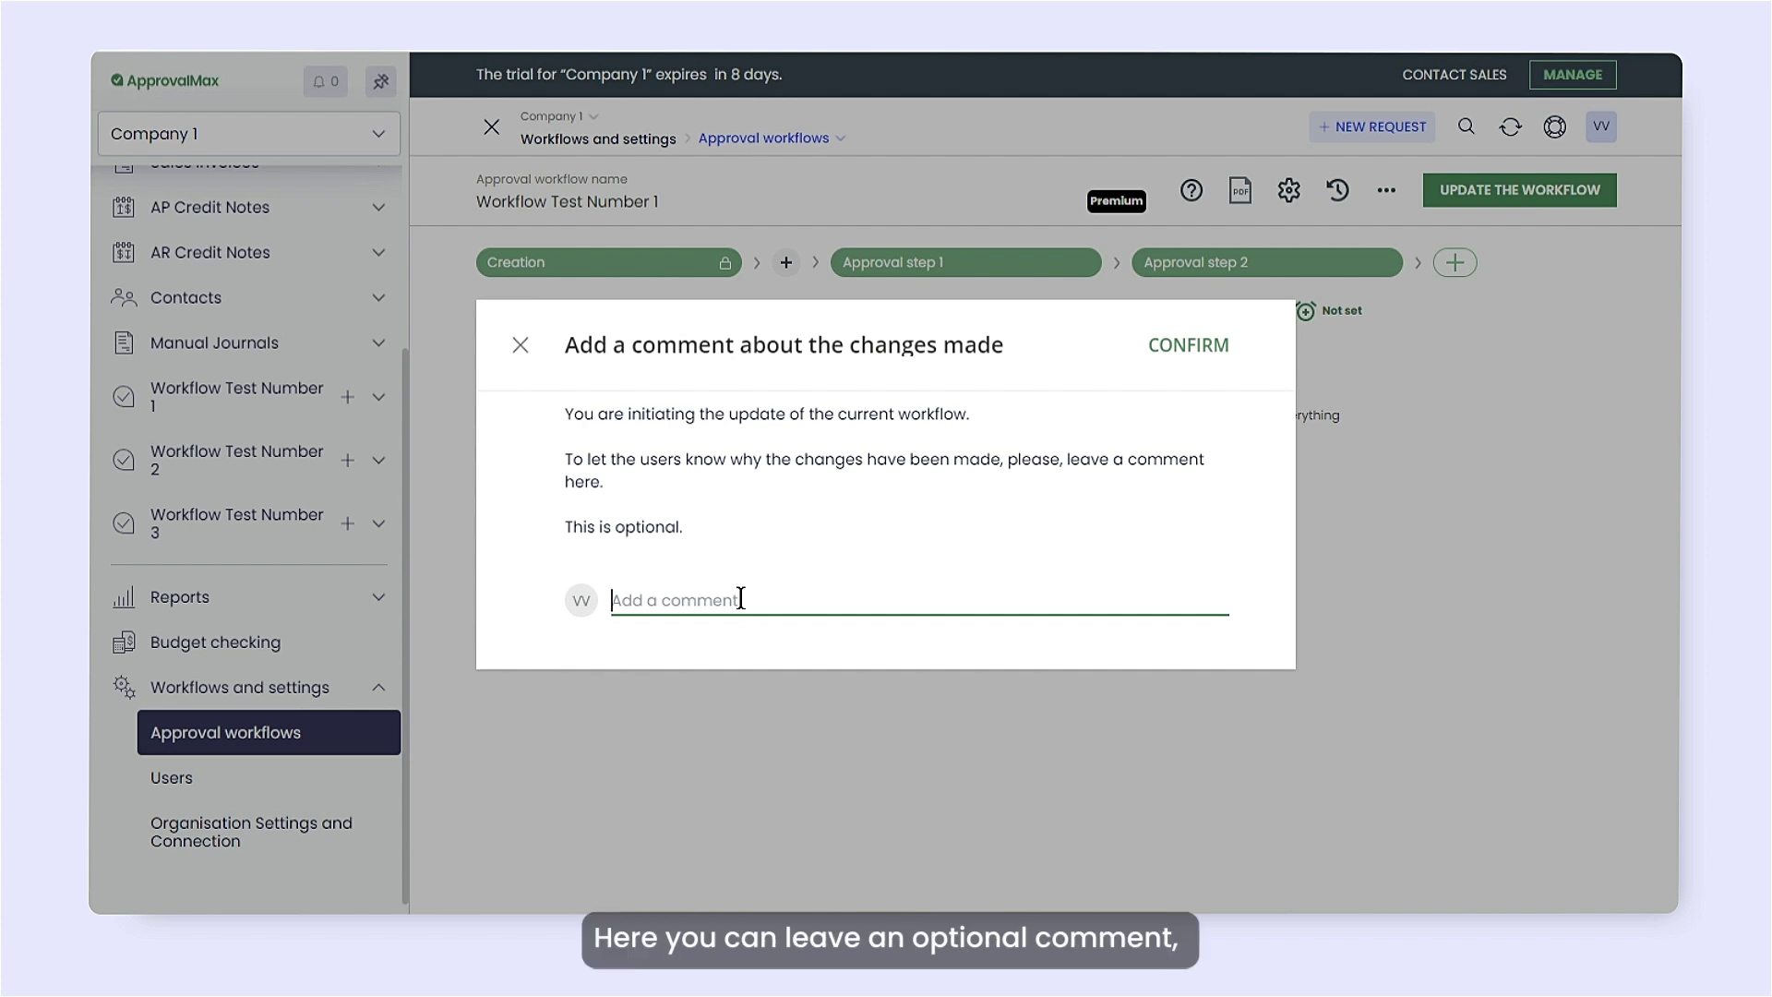
text(c)
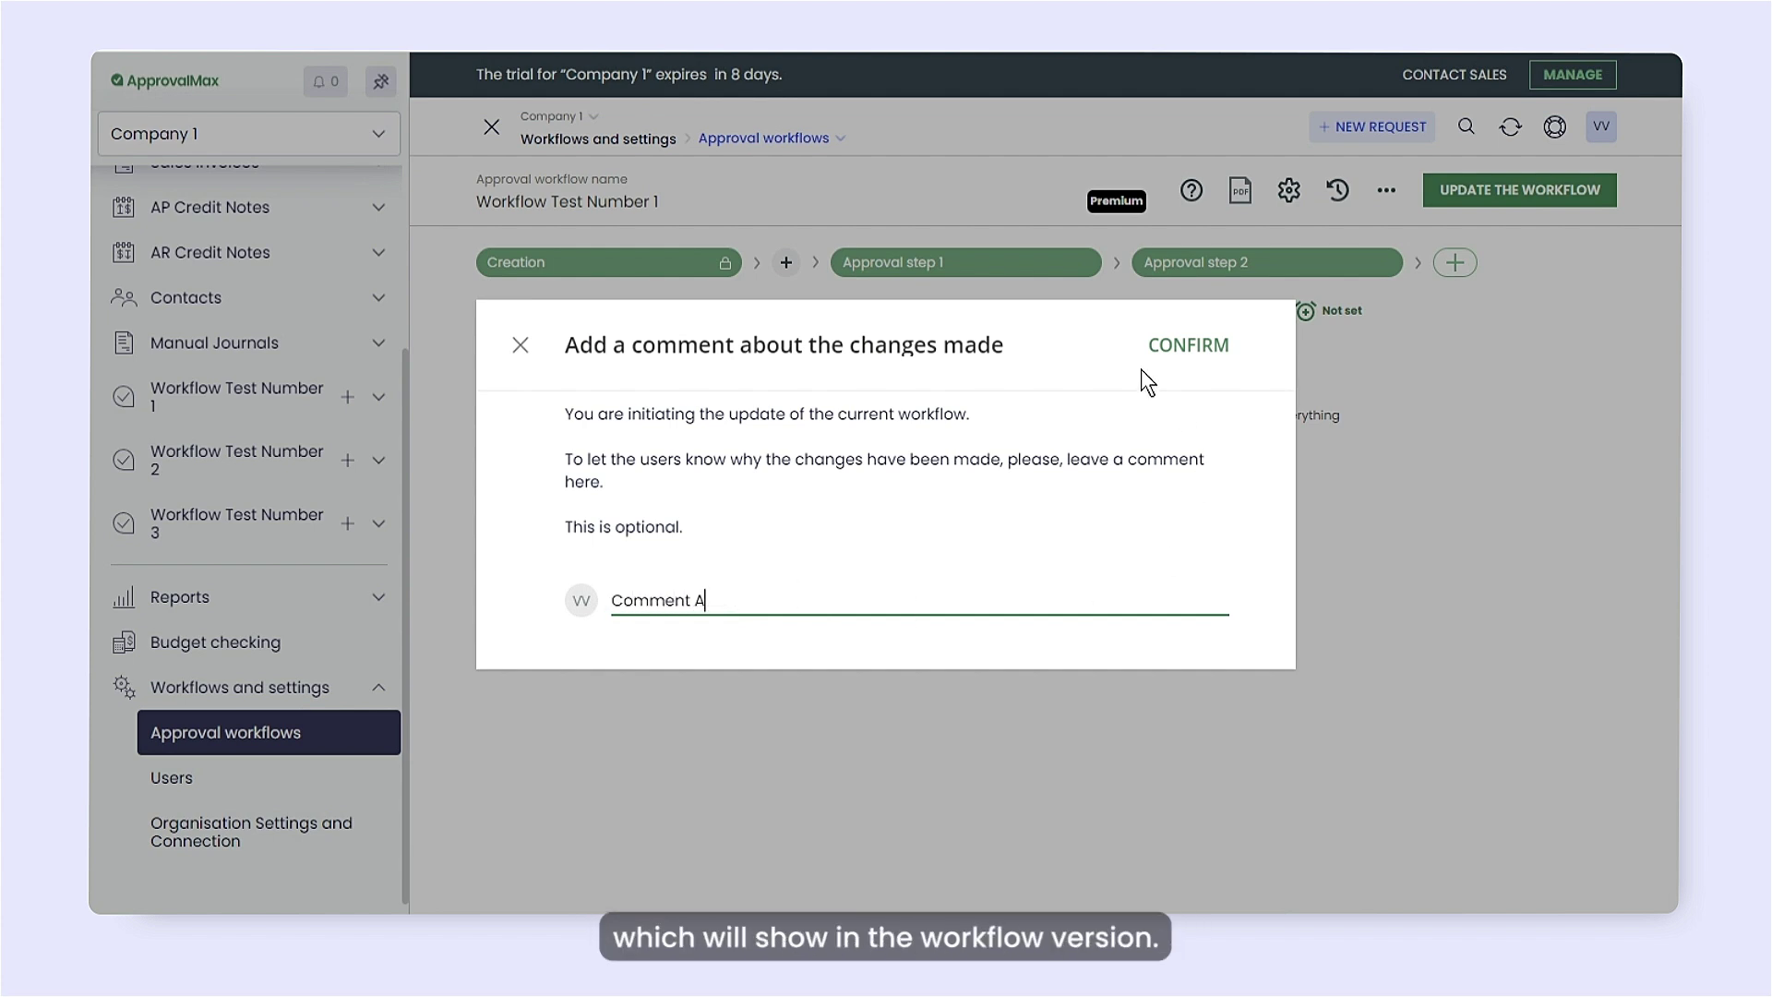
click(1180, 346)
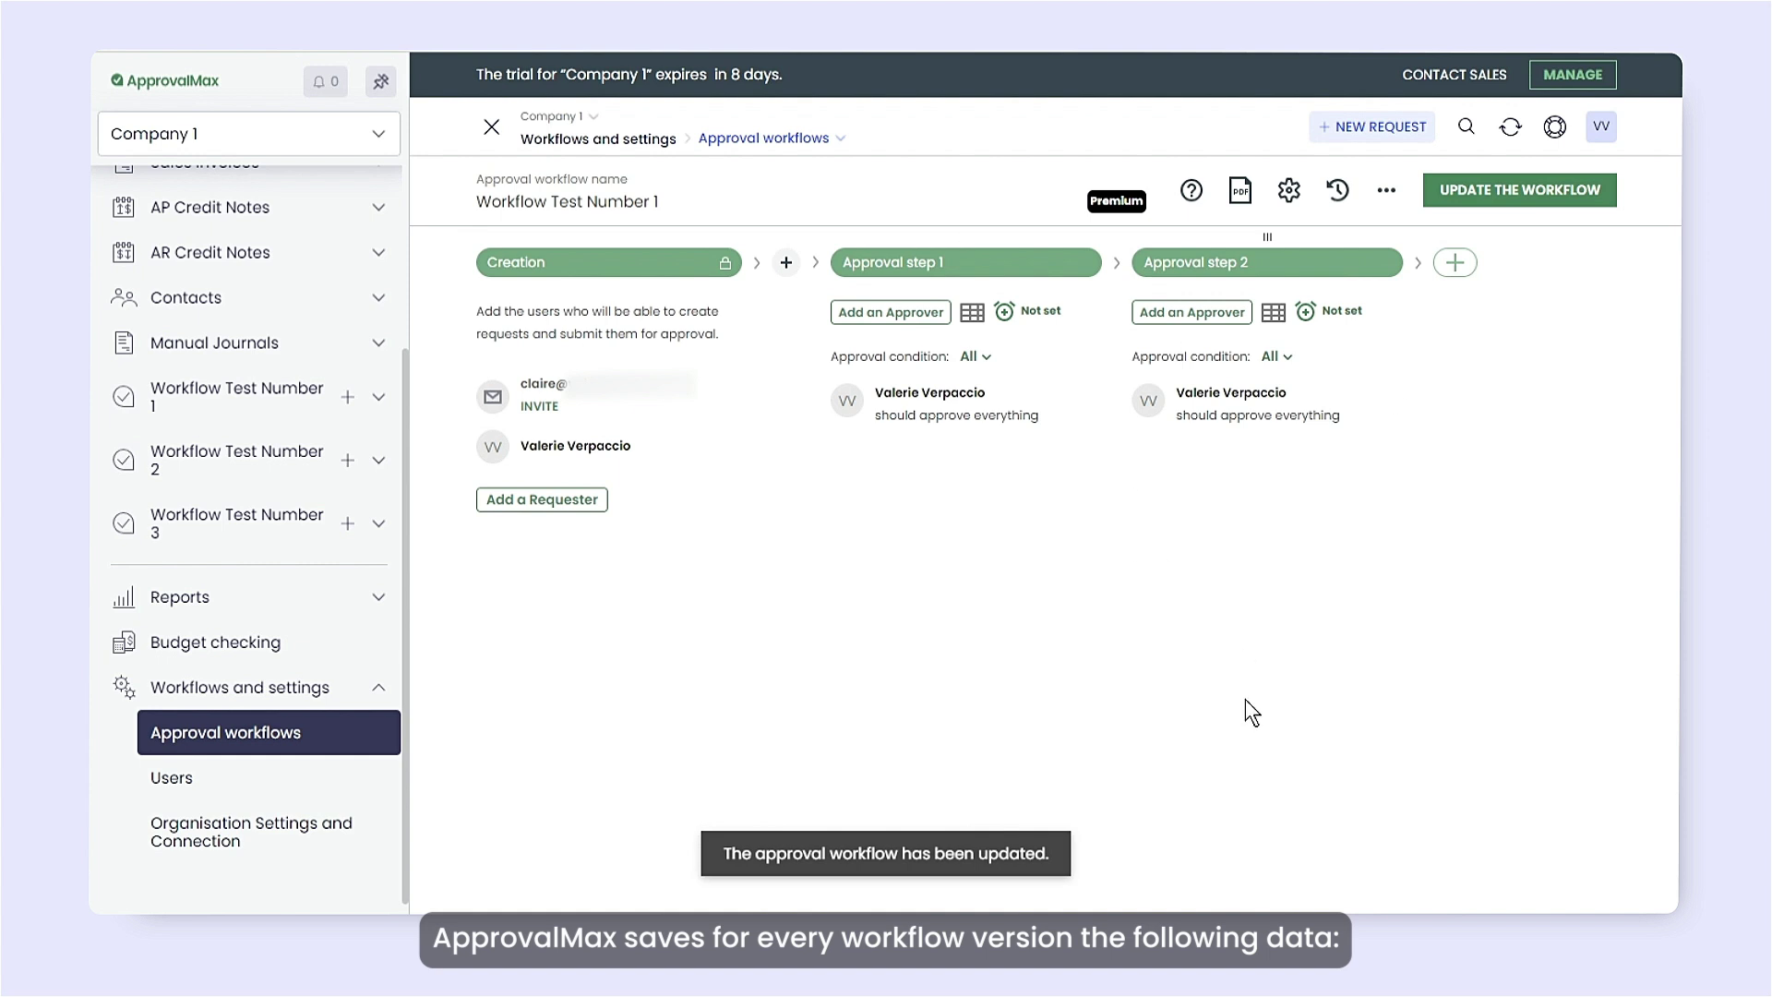
click(1338, 194)
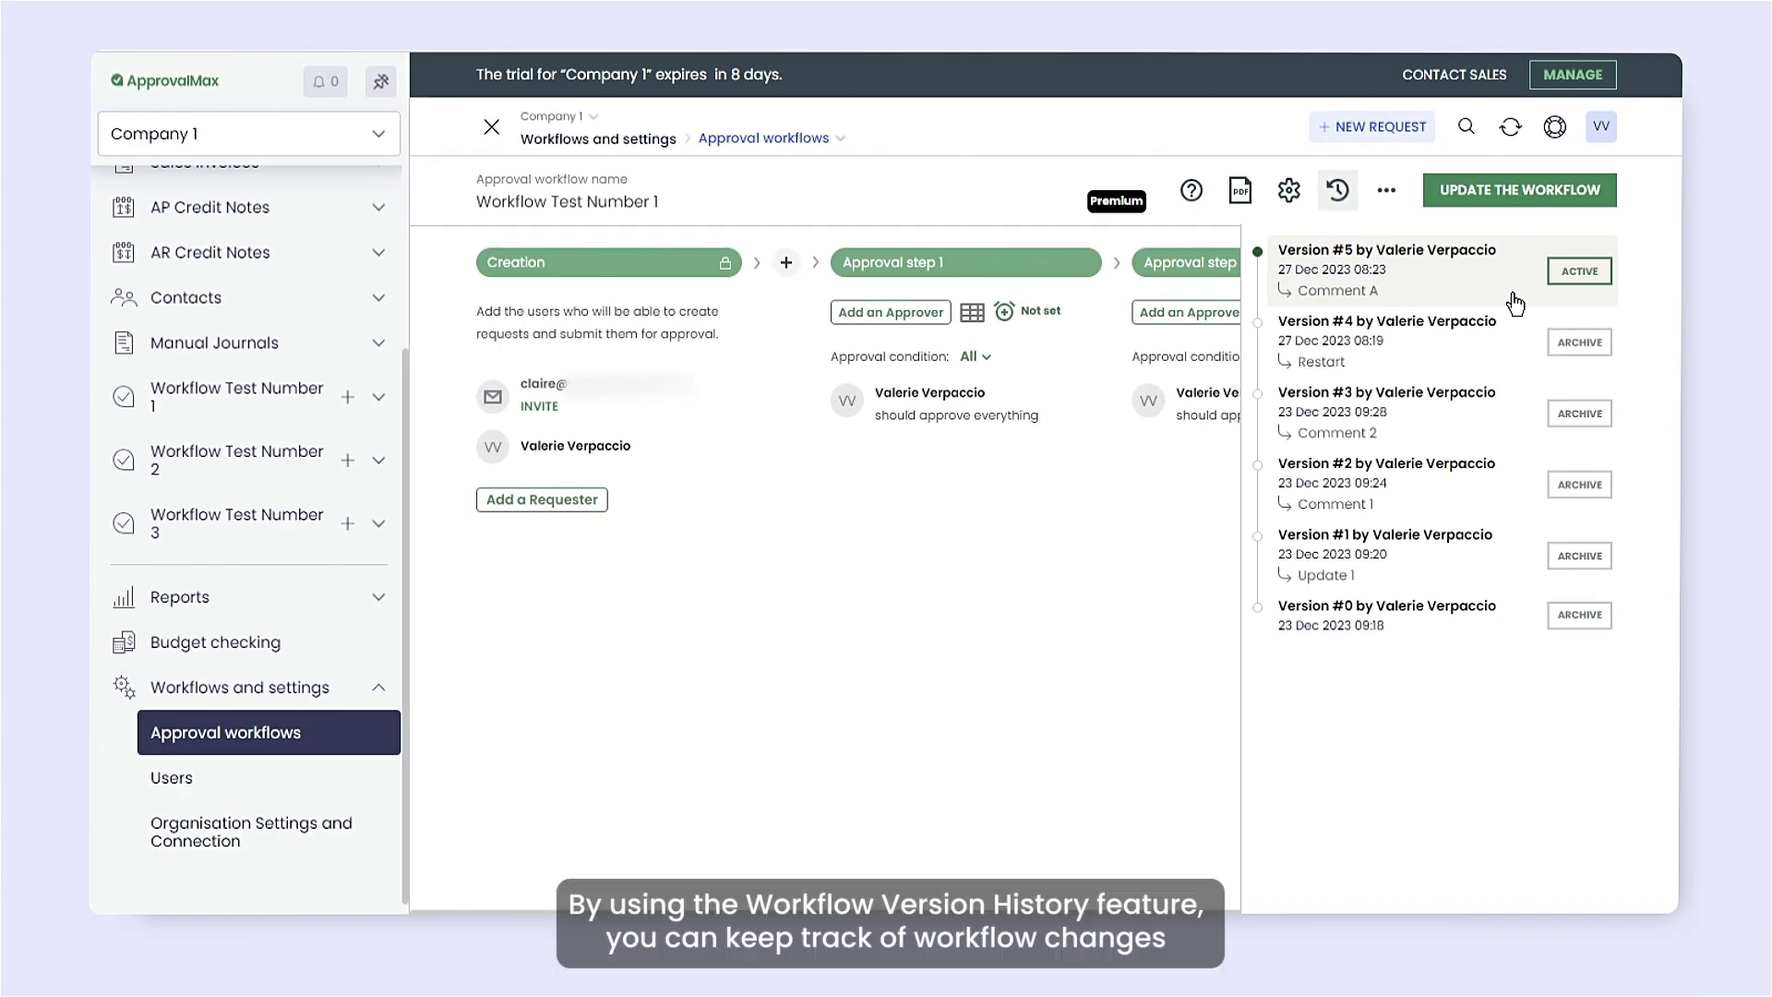
click(1591, 352)
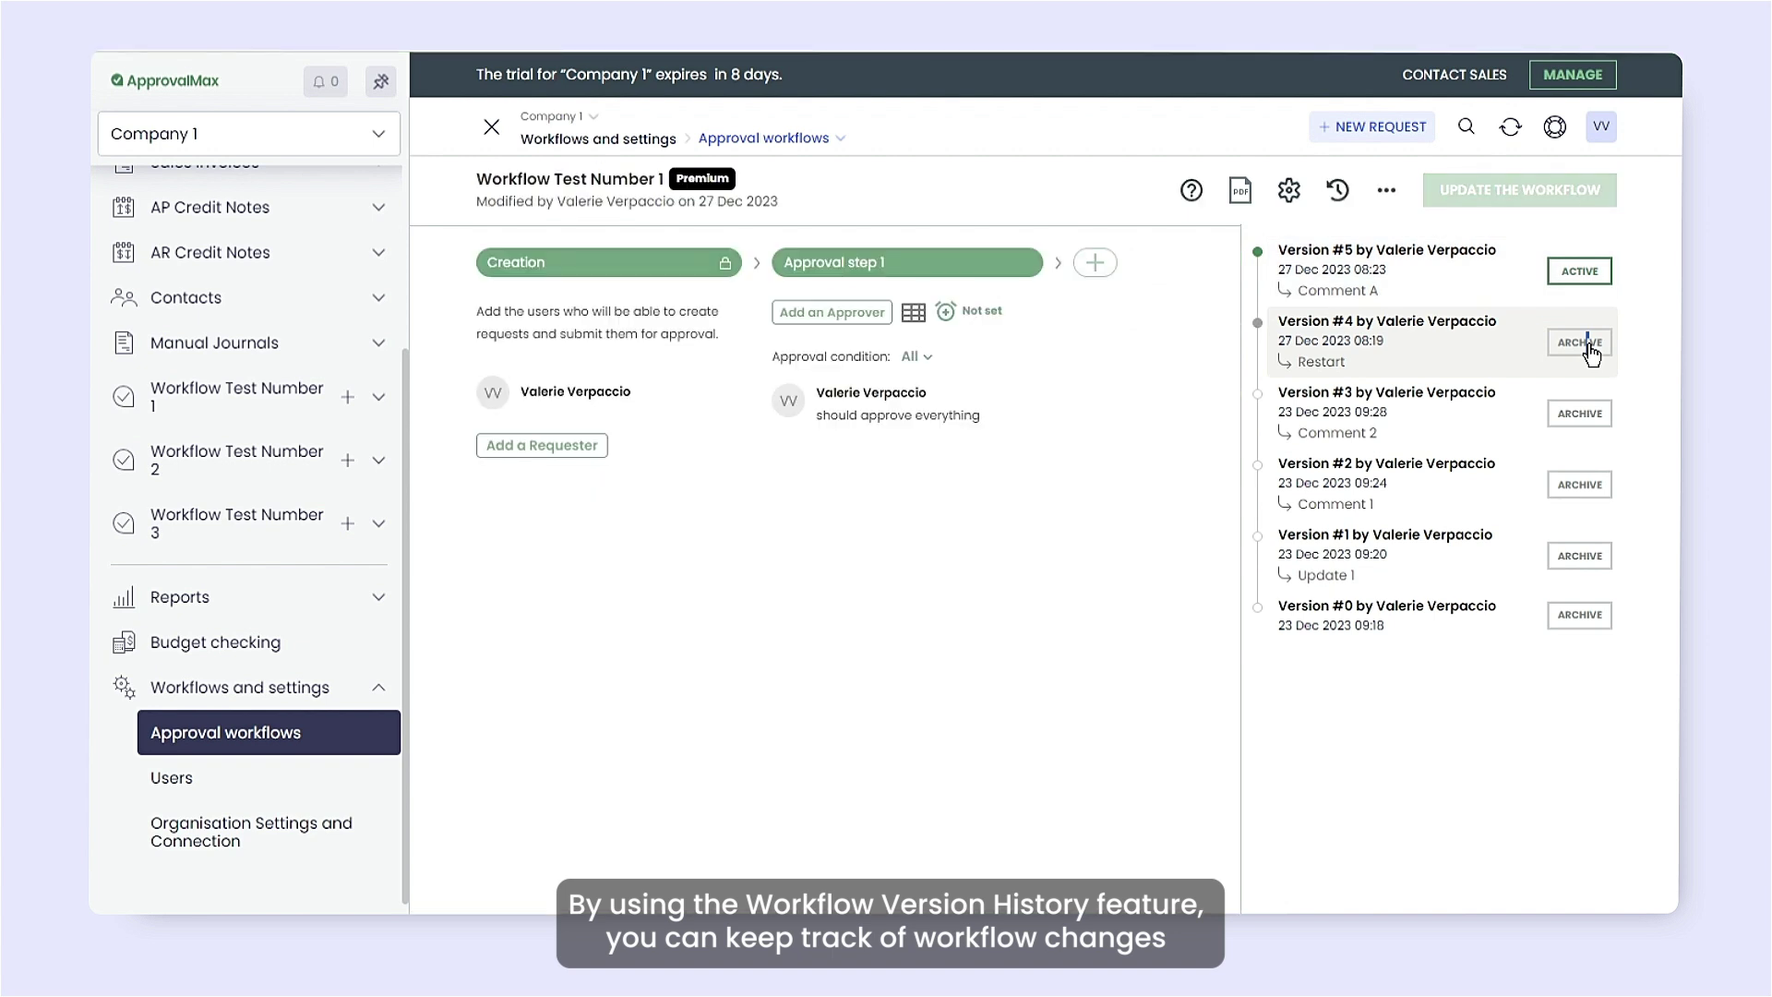
click(1583, 273)
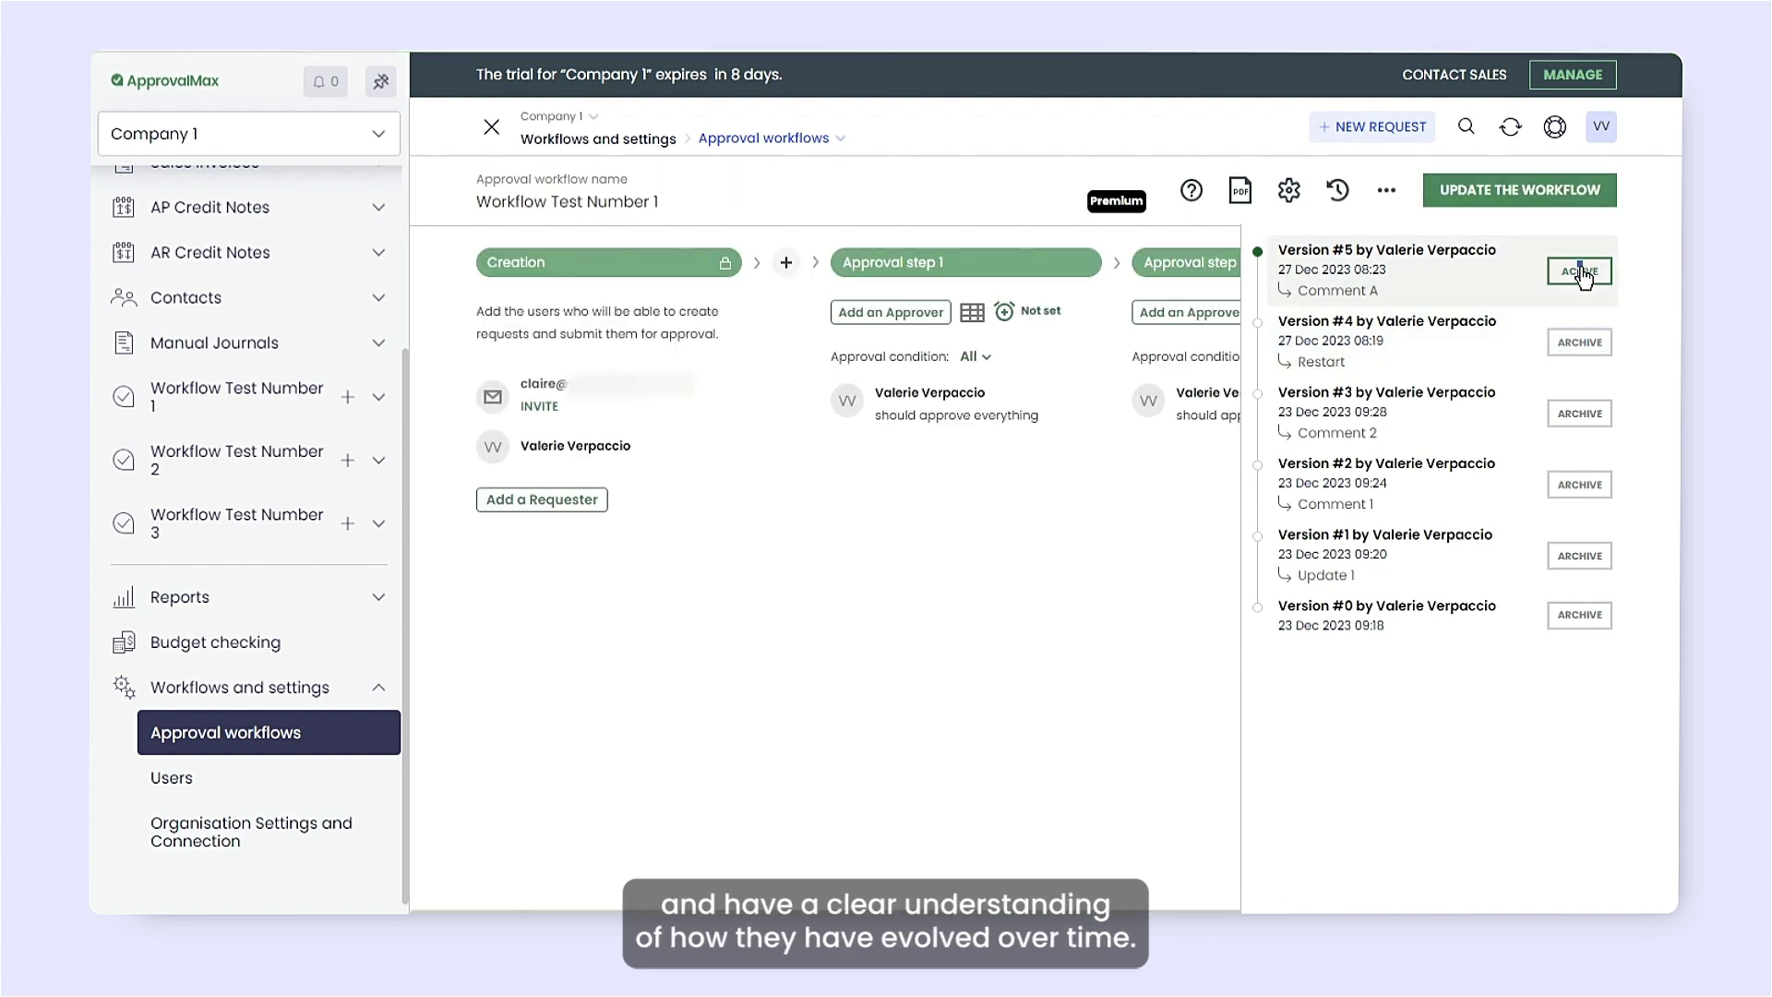
click(1338, 190)
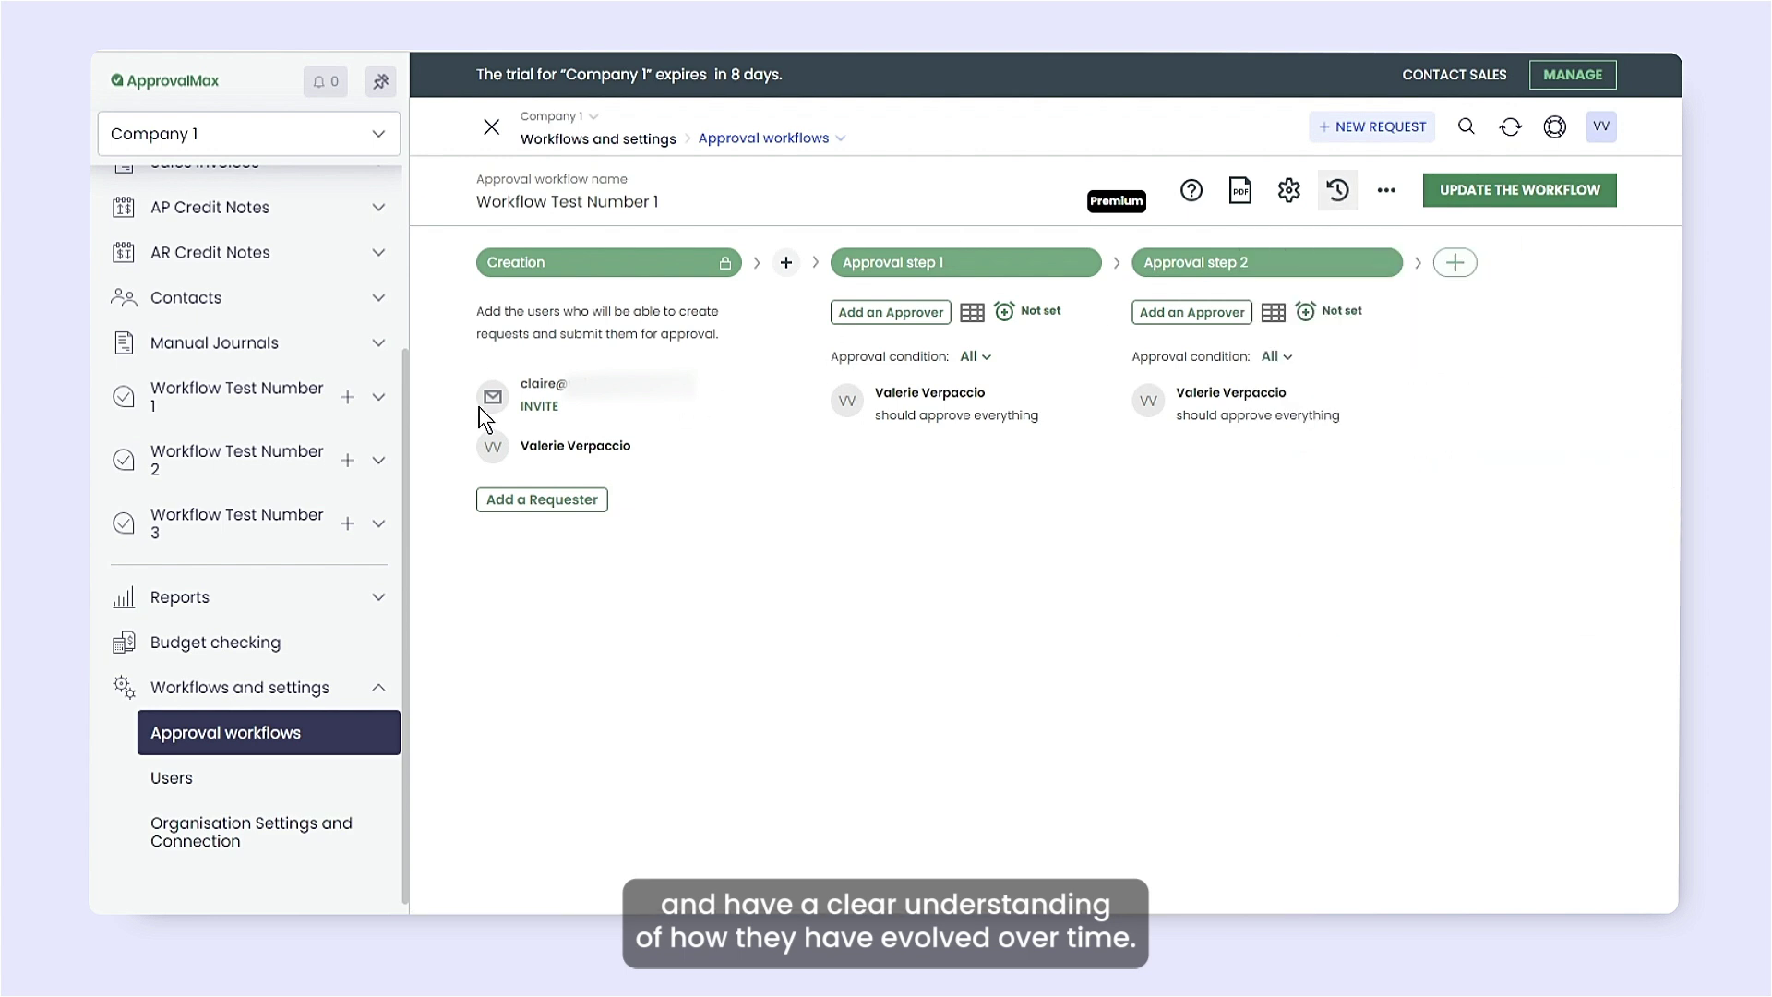
- Begin adding a brand-new user as approver for Approval step 1
click(905, 315)
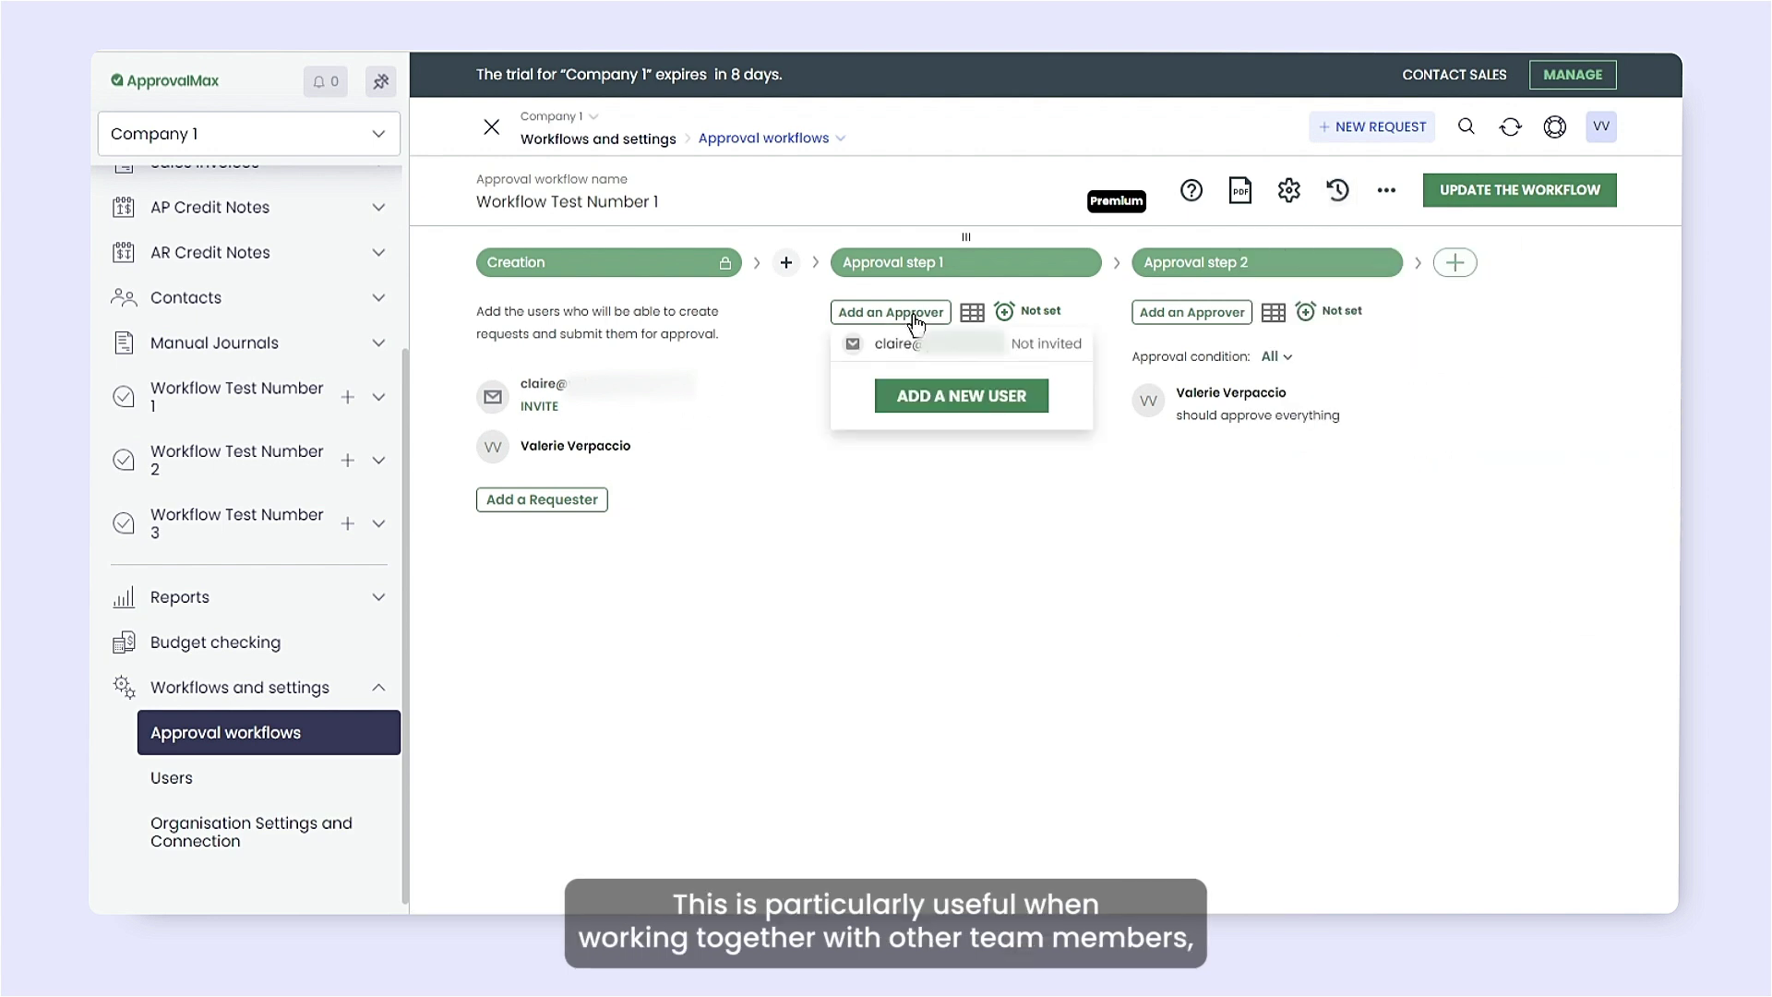
click(953, 399)
text(cla)
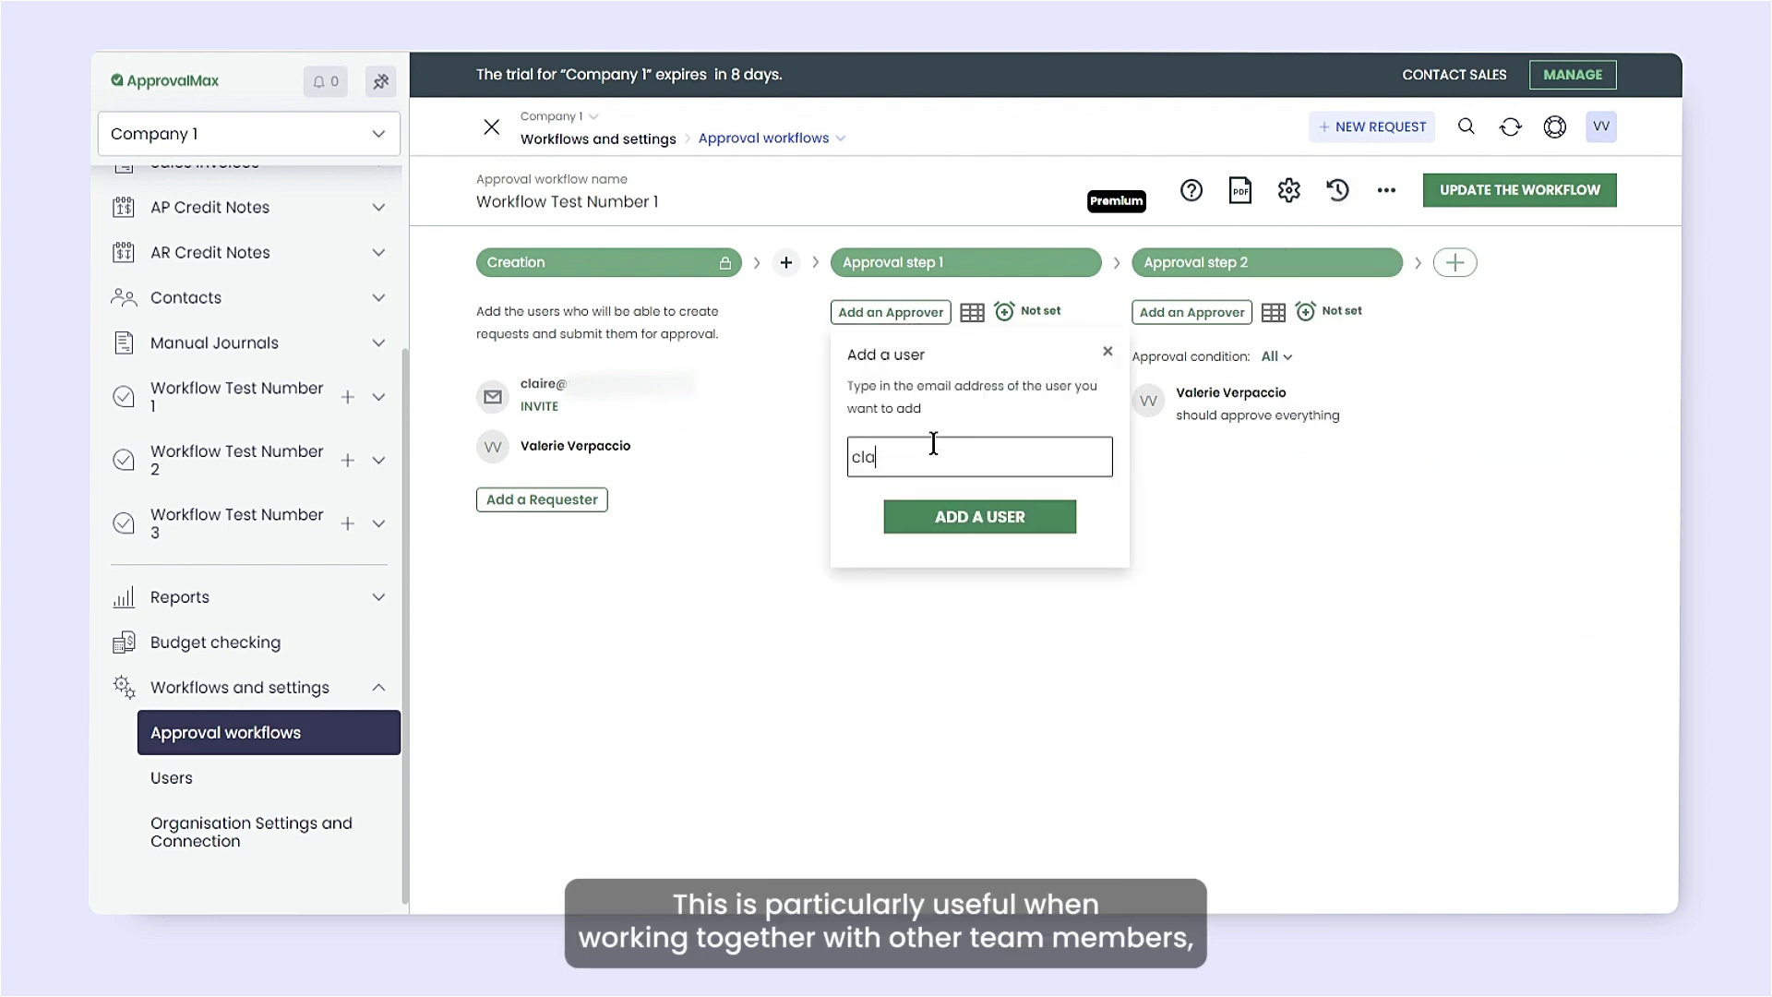